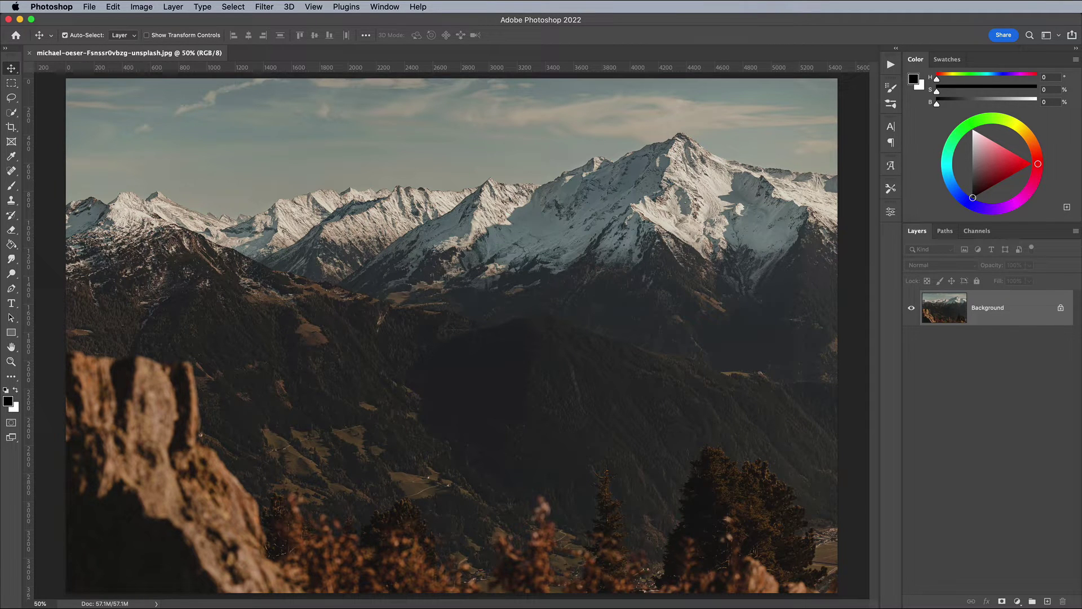
# Step: Show the rulers and add vertical and horizontal guides crossing at the image centre
pyautogui.click(315, 6)
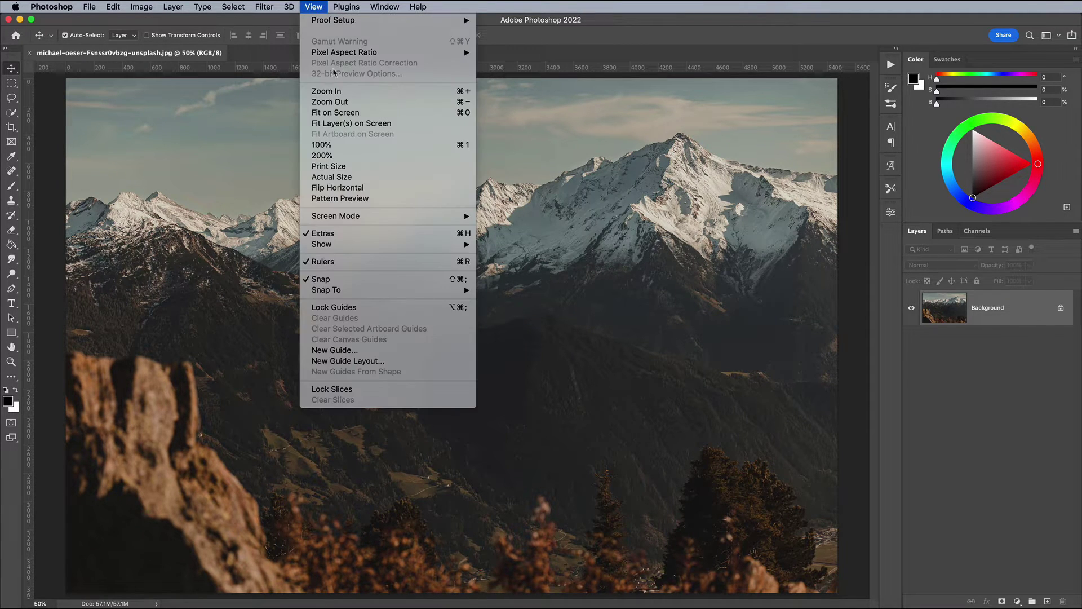
pyautogui.click(340, 261)
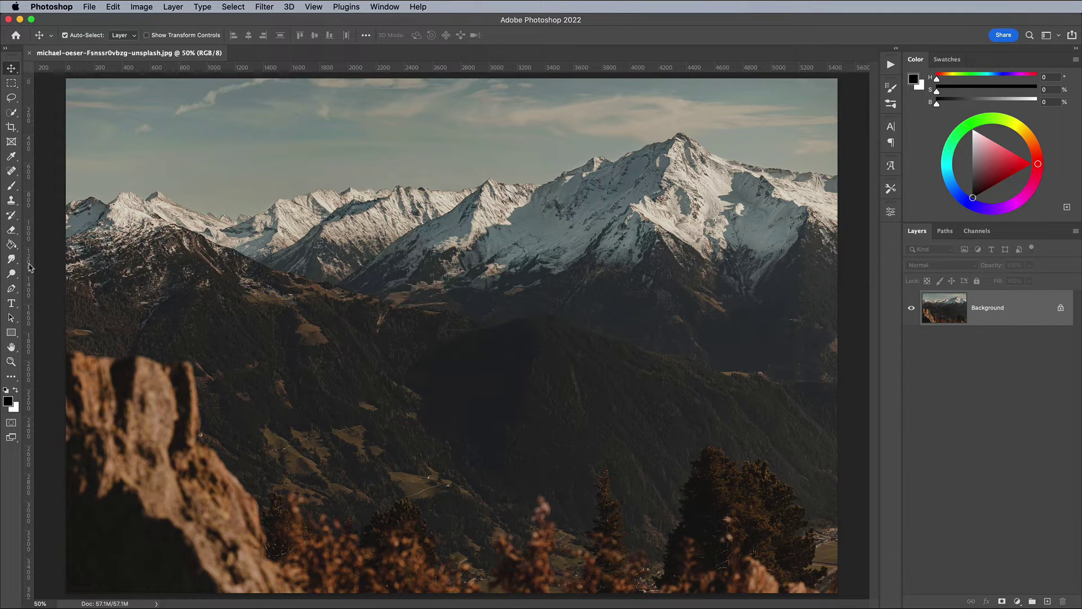
pyautogui.moveTo(29, 264); pyautogui.dragTo(454, 260)
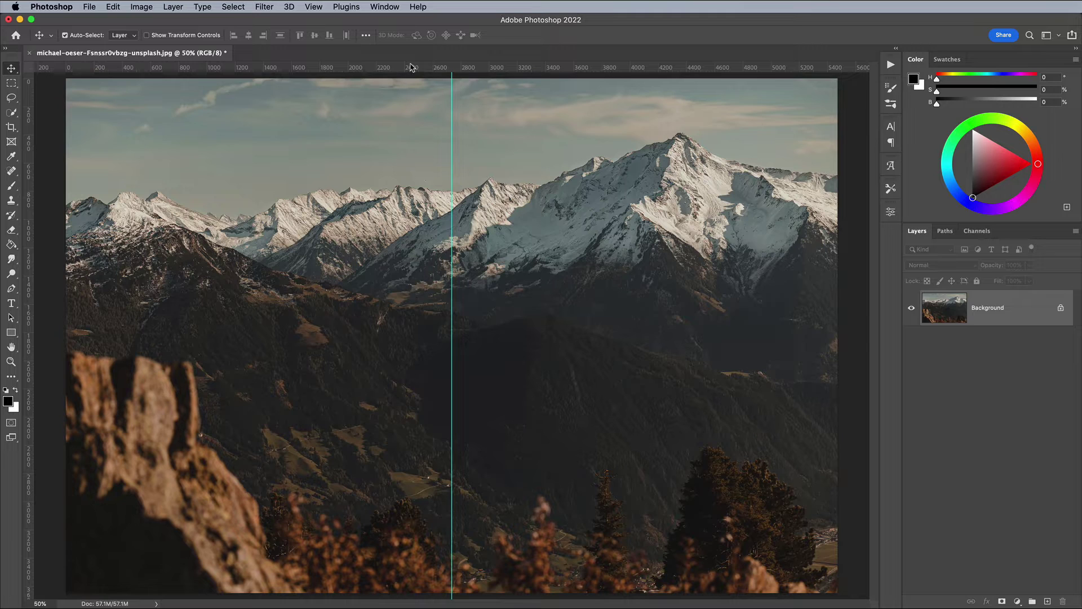
pyautogui.moveTo(412, 70); pyautogui.dragTo(422, 338)
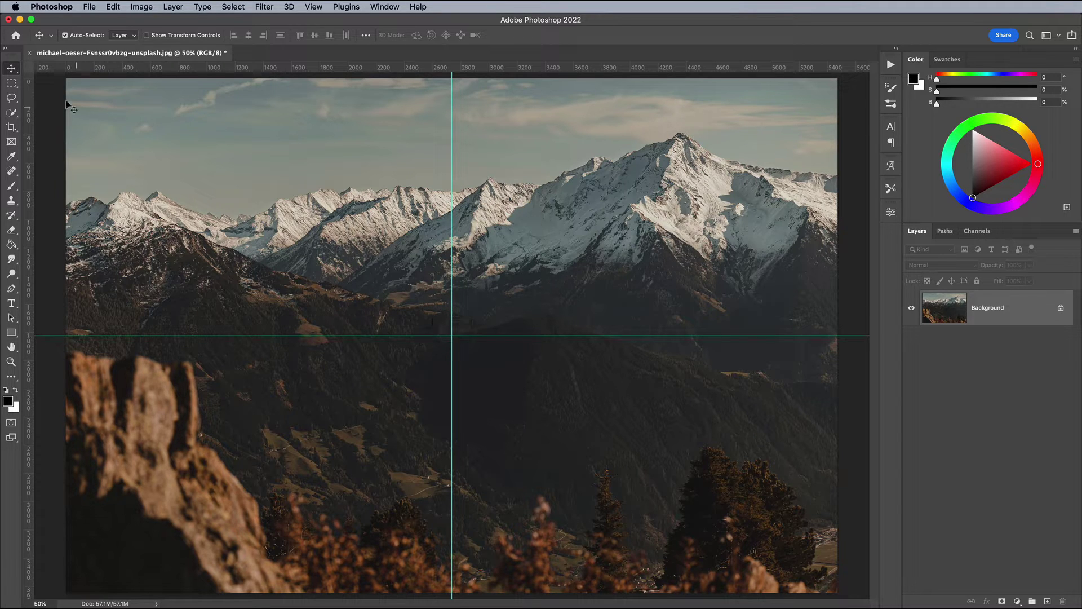
# Step: Fill a large circular selection centred on the guides with white on a new Layer 1
pyautogui.rightClick(12, 82)
pyautogui.click(53, 93)
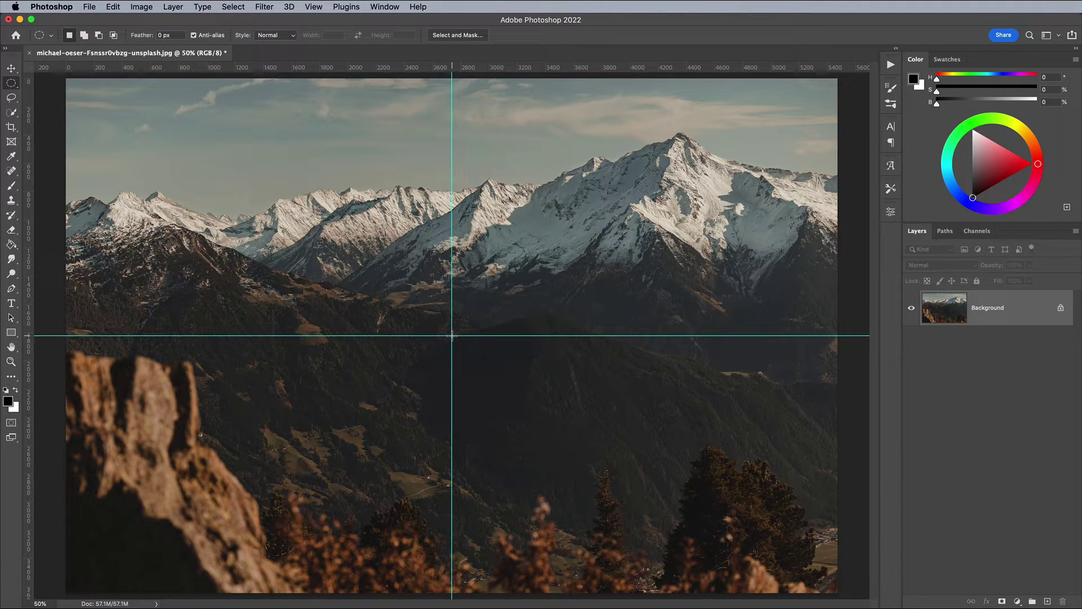
pyautogui.moveTo(452, 336); pyautogui.dragTo(227, 145)
pyautogui.click(1047, 602)
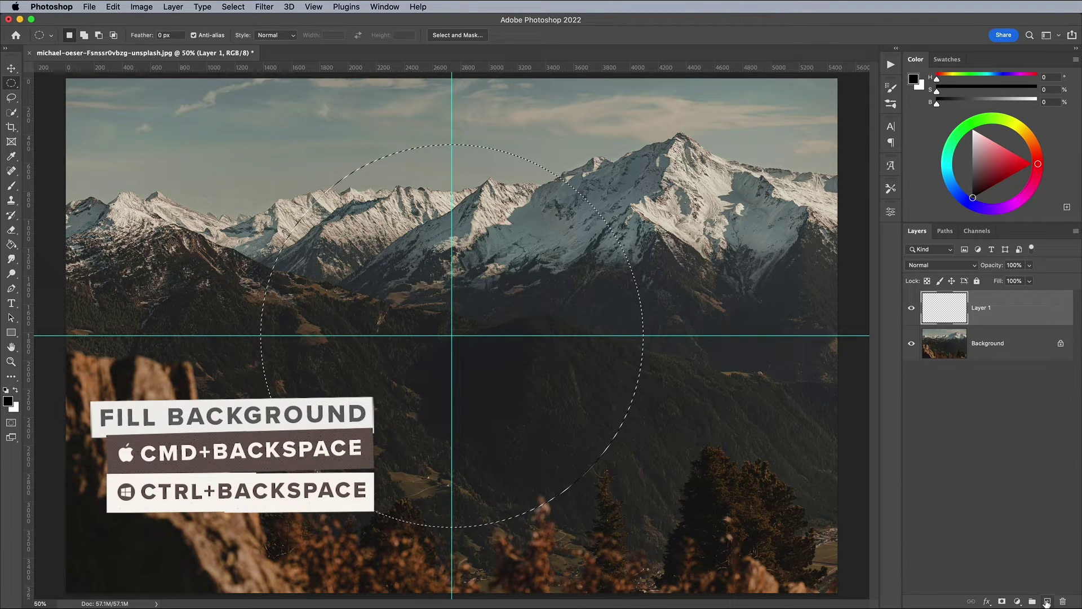
pyautogui.press('super+BackSpace')
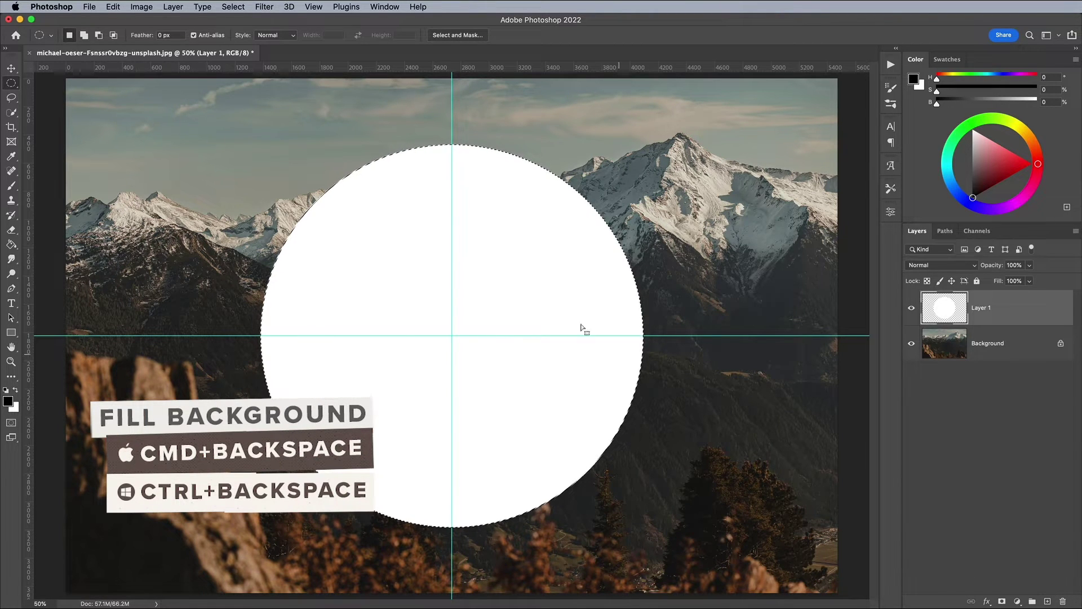
# Step: Shrink the selection to a smaller concentric circle, delete its centre to leave a ring, and deselect
pyautogui.rightClick(469, 228)
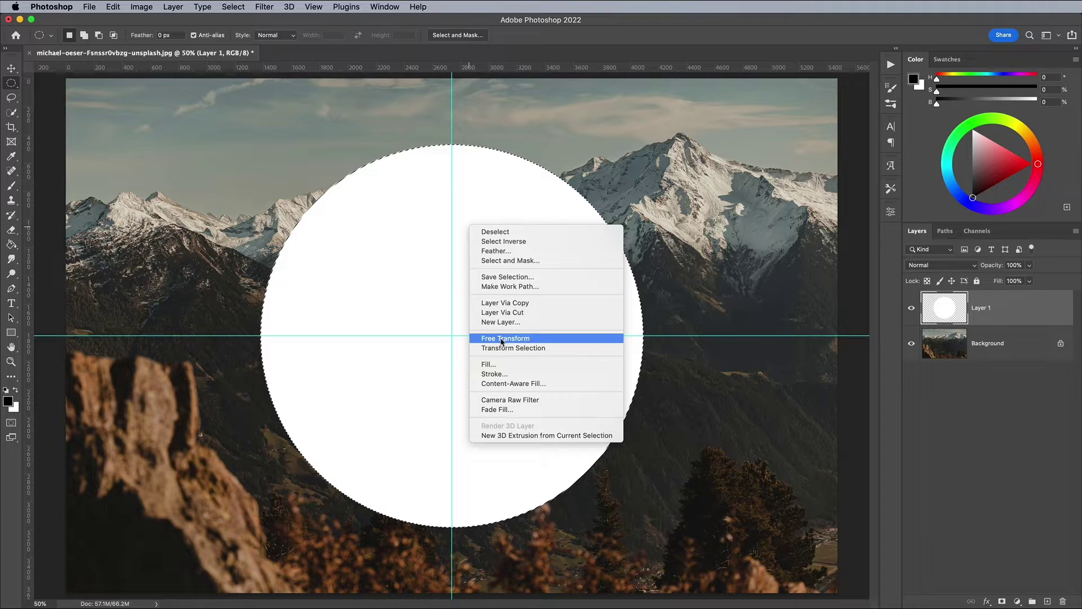
pyautogui.click(503, 348)
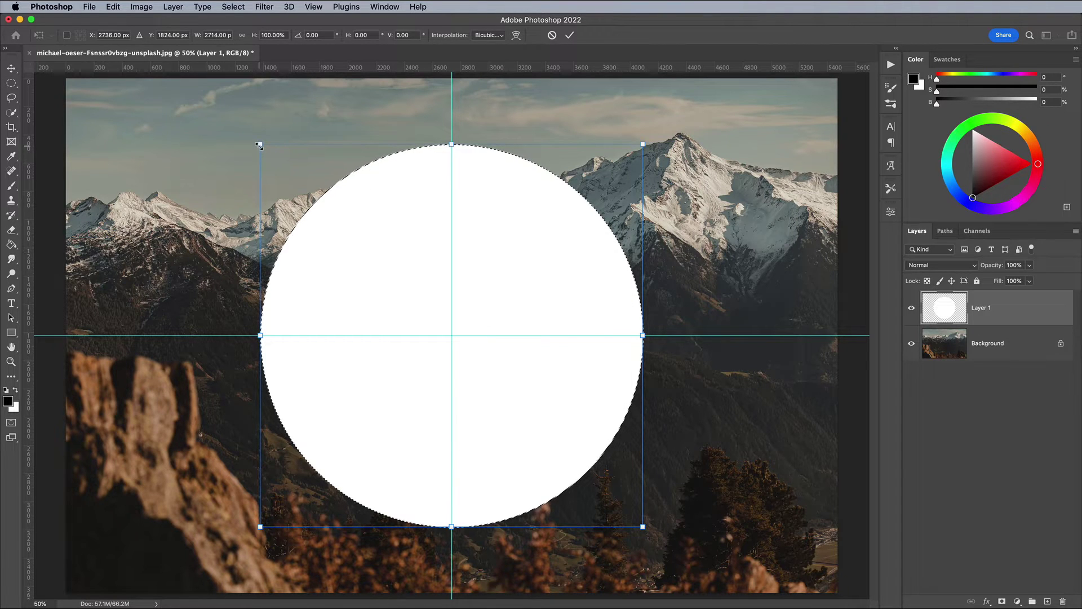
pyautogui.moveTo(261, 146); pyautogui.dragTo(281, 165)
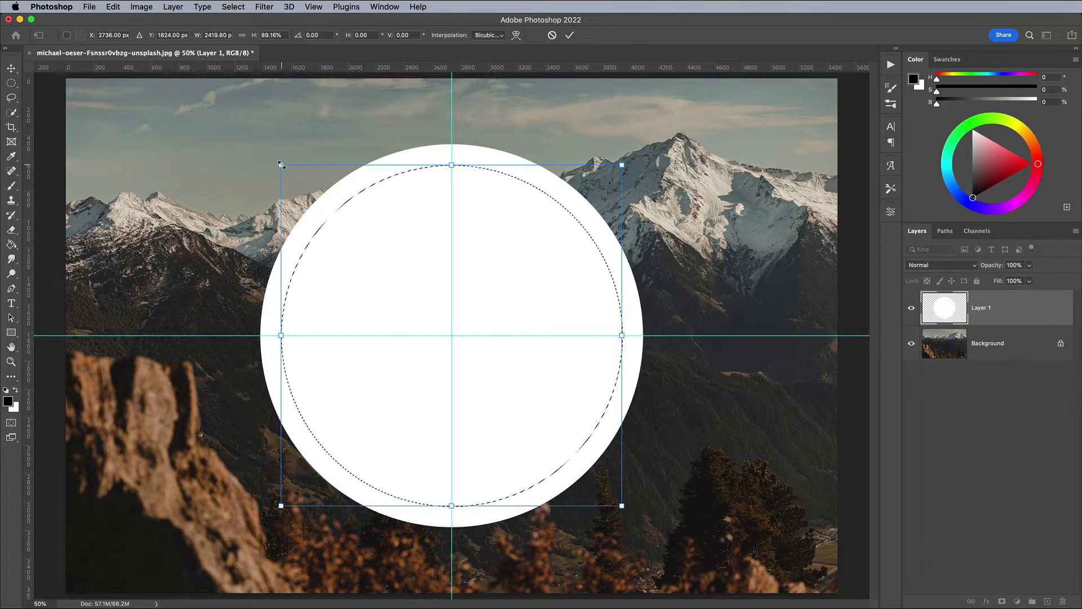
pyautogui.press('Return')
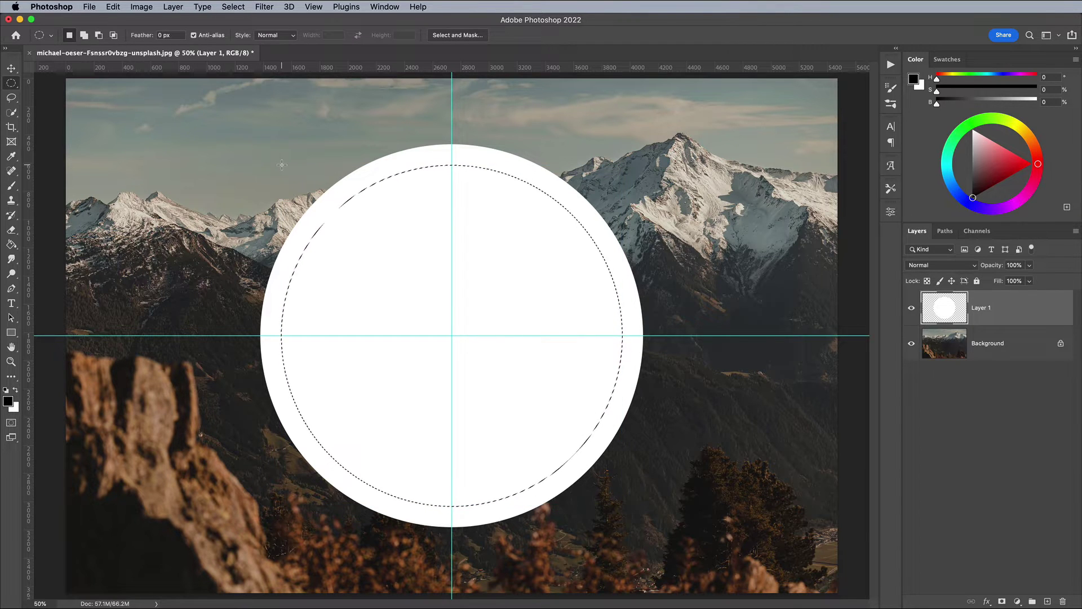
pyautogui.press('Delete')
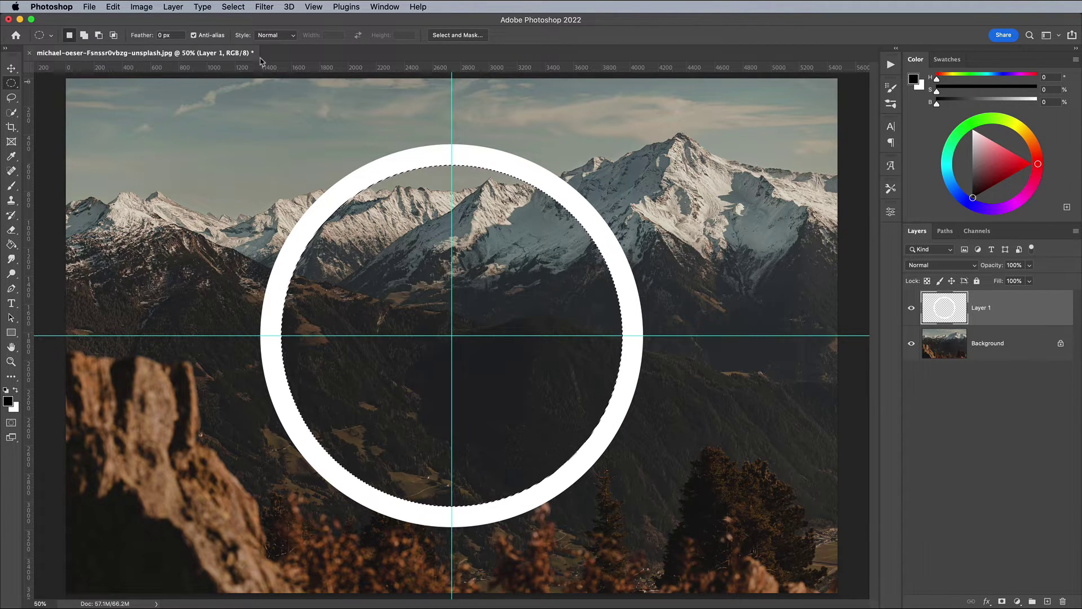
pyautogui.click(241, 8)
pyautogui.click(243, 31)
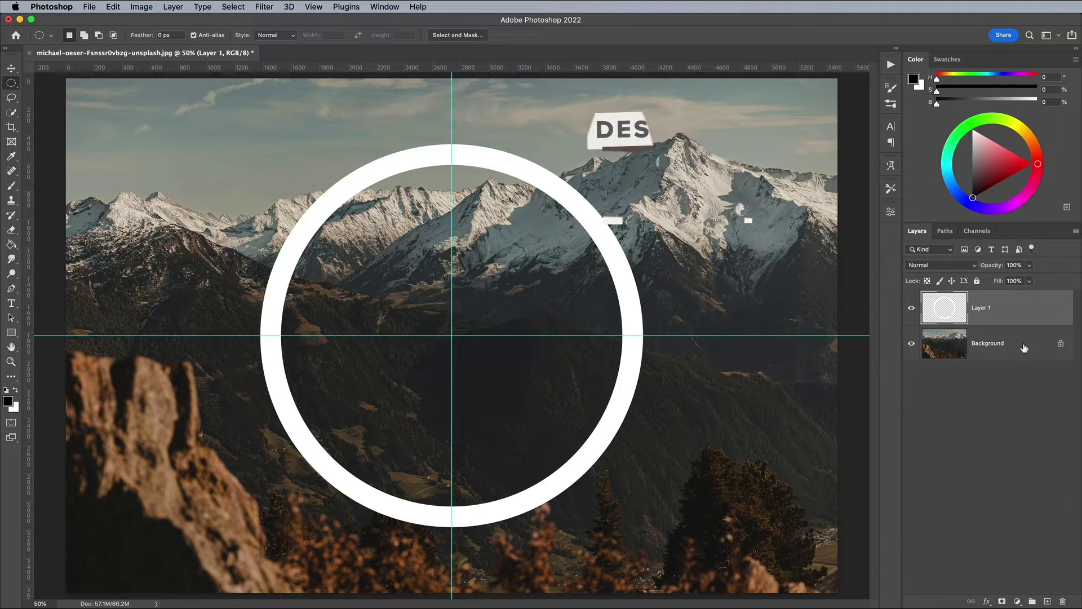
# Step: Duplicate the mountain Background layer, move the copy above Layer 1 and clip it to the ring
pyautogui.moveTo(981, 345); pyautogui.dragTo(1047, 603)
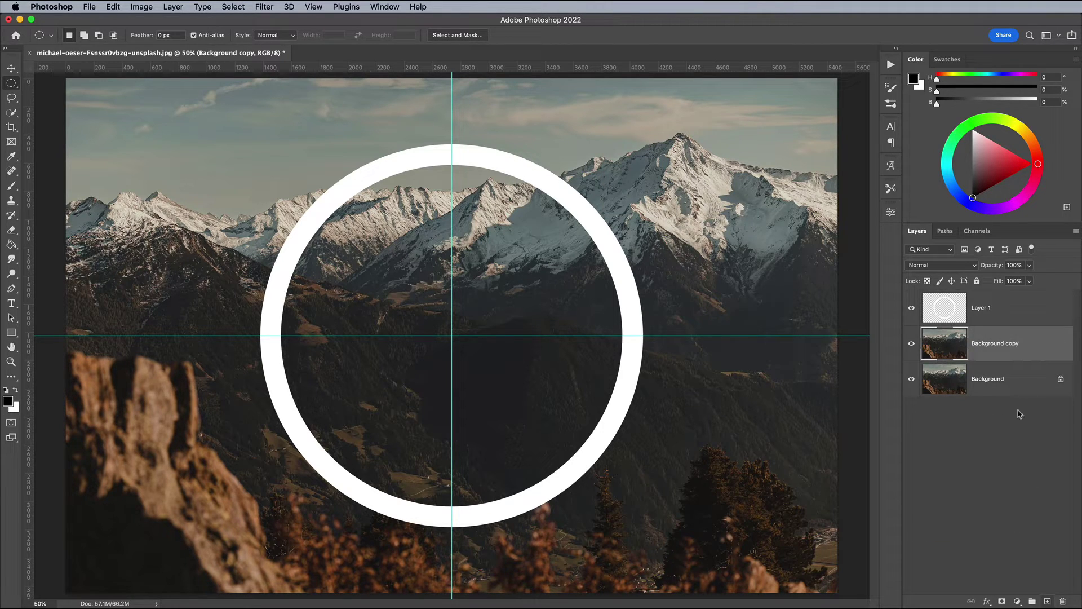
pyautogui.moveTo(1032, 348); pyautogui.dragTo(1030, 308)
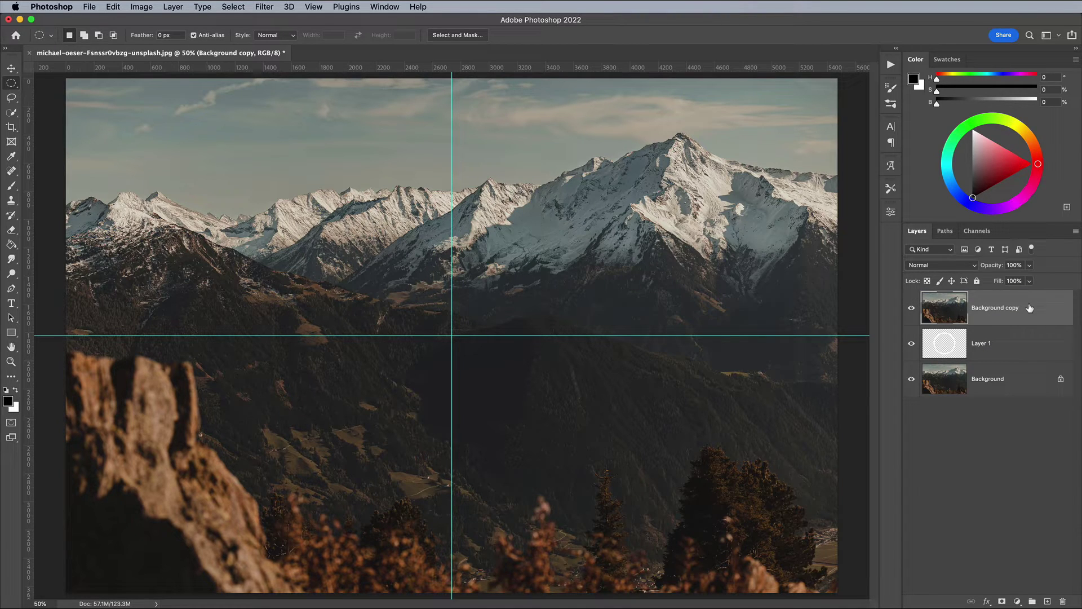
pyautogui.keyDown('alt'); pyautogui.click(1009, 322); pyautogui.keyUp('alt')
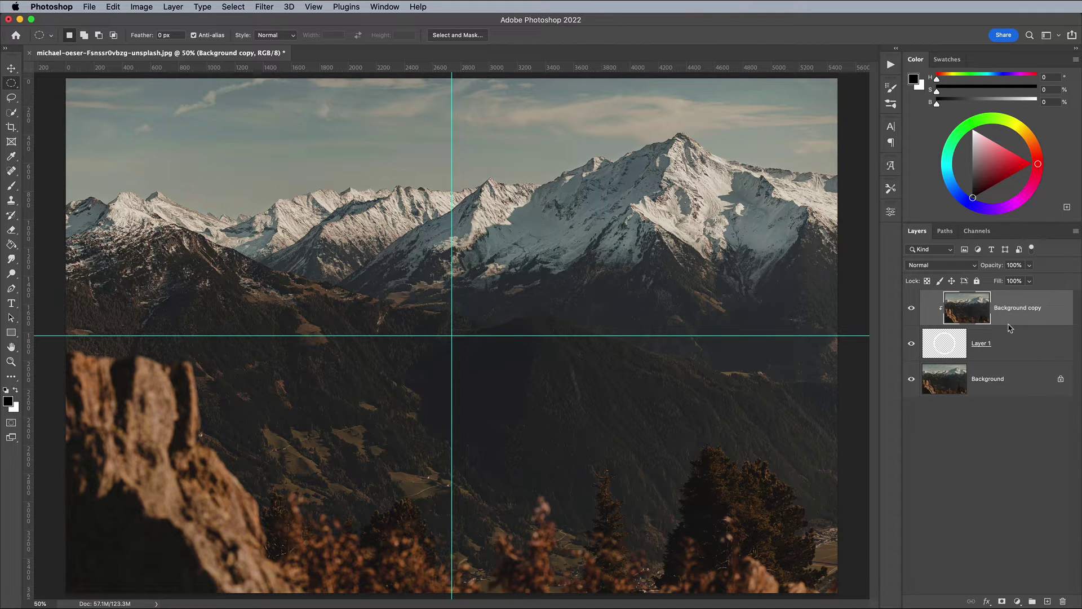
# Step: Flip the clipped Background copy vertically so the mountains appear upside down
pyautogui.press('super+t')
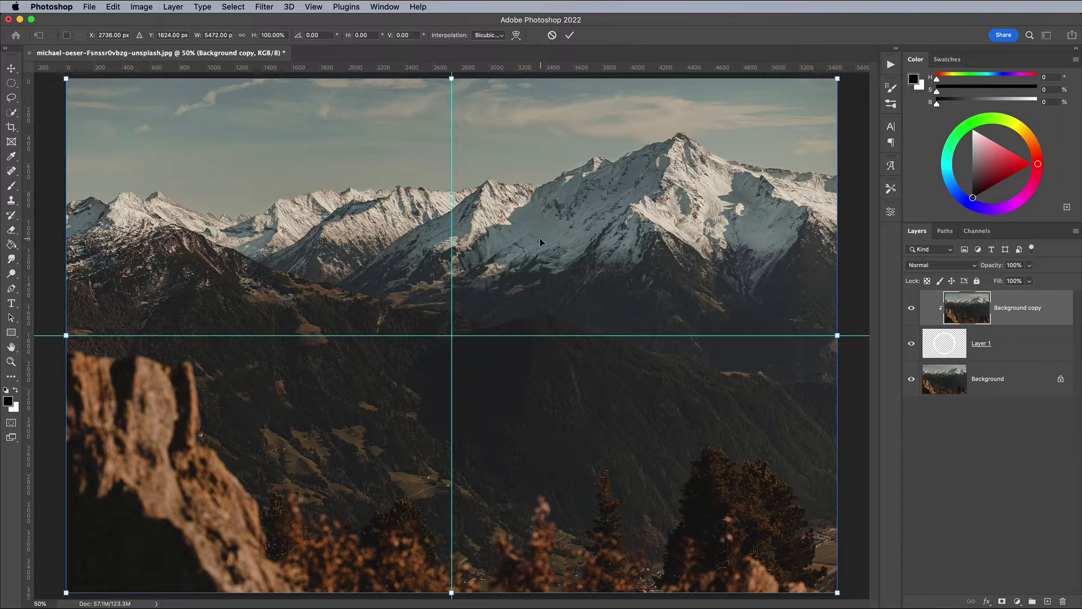
pyautogui.rightClick(538, 226)
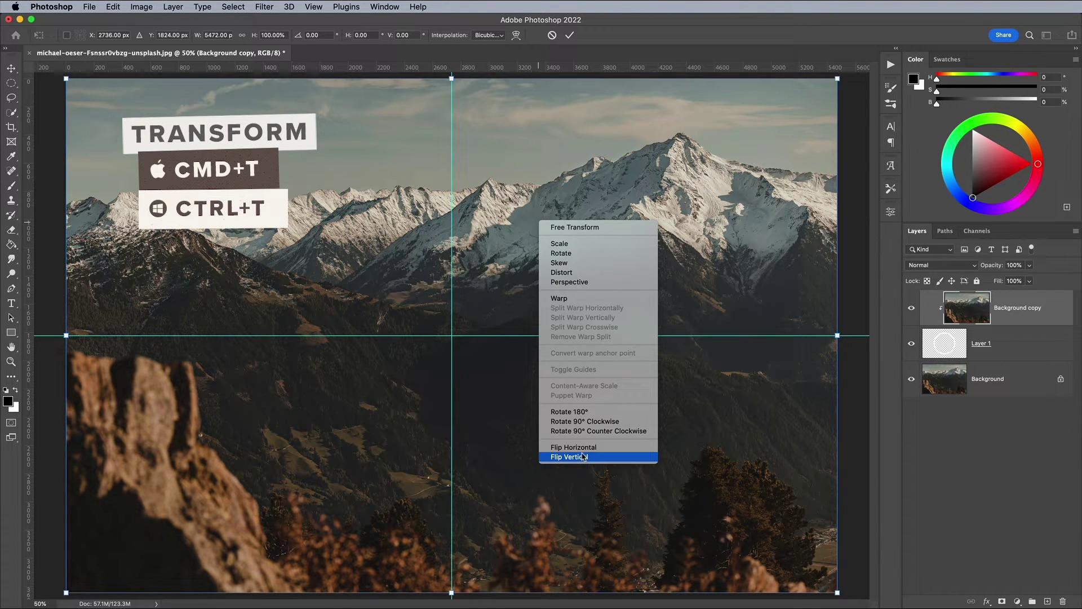
pyautogui.click(583, 457)
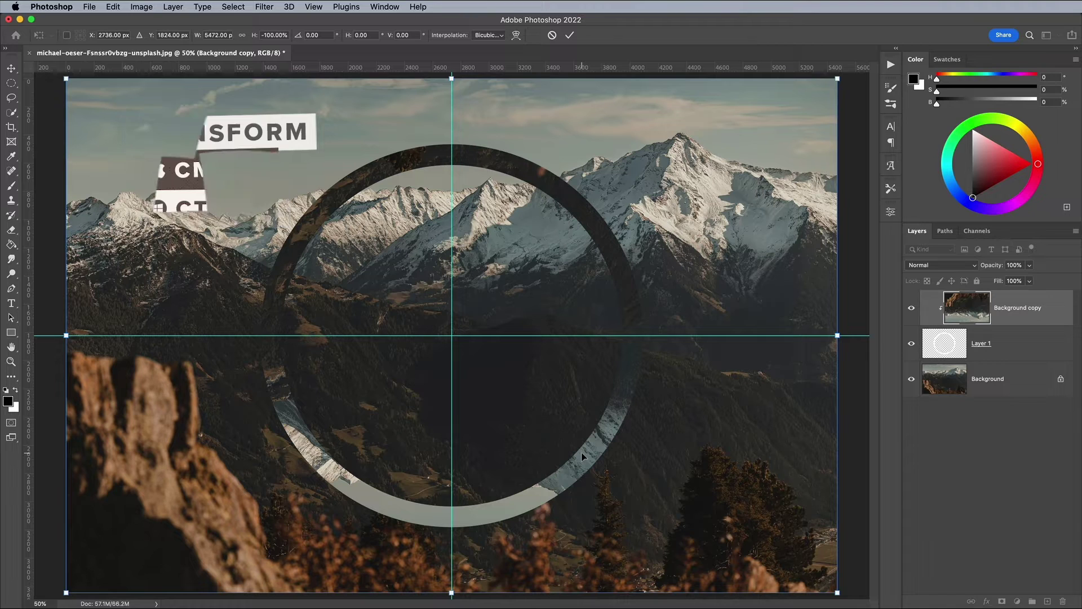
pyautogui.press('Return')
# Step: Give Layer 1 an Outer Glow in Overlay mode at 50% opacity and 250 px size
pyautogui.press('m')
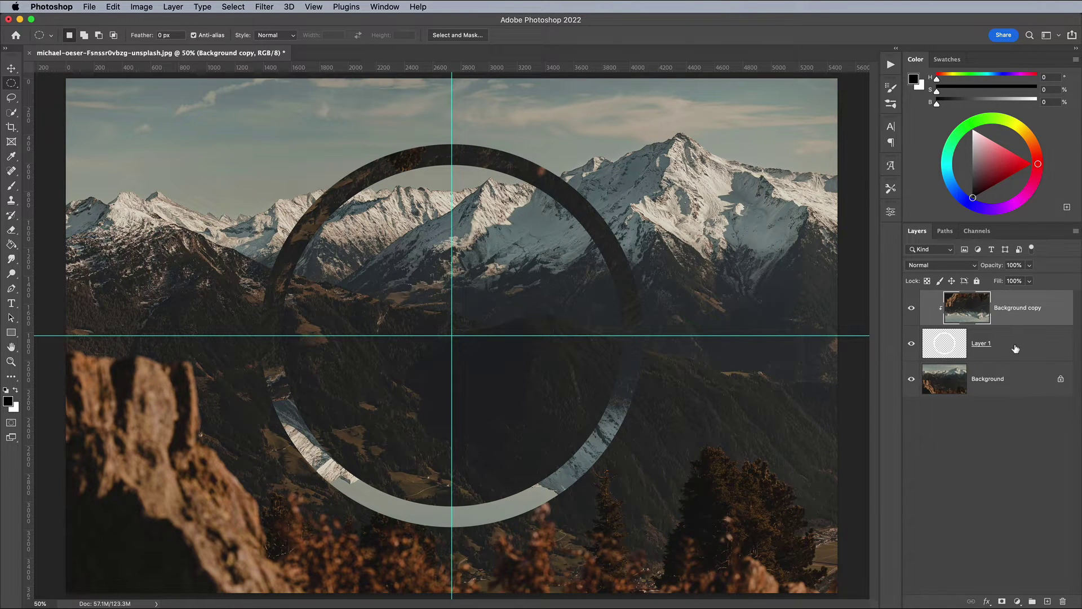
pyautogui.doubleClick(1016, 349)
pyautogui.click(574, 407)
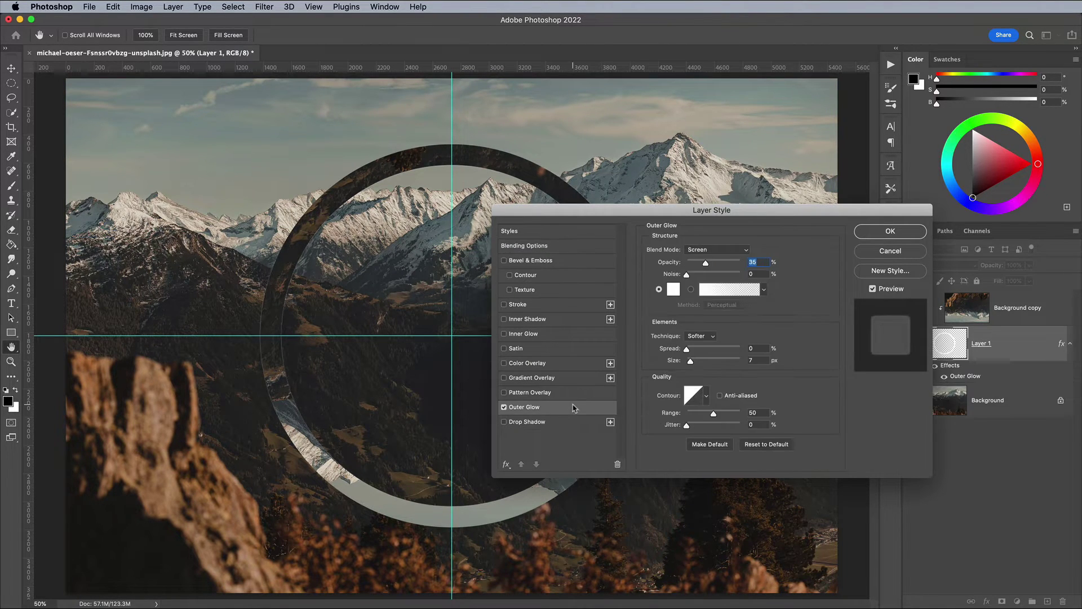
pyautogui.click(713, 249)
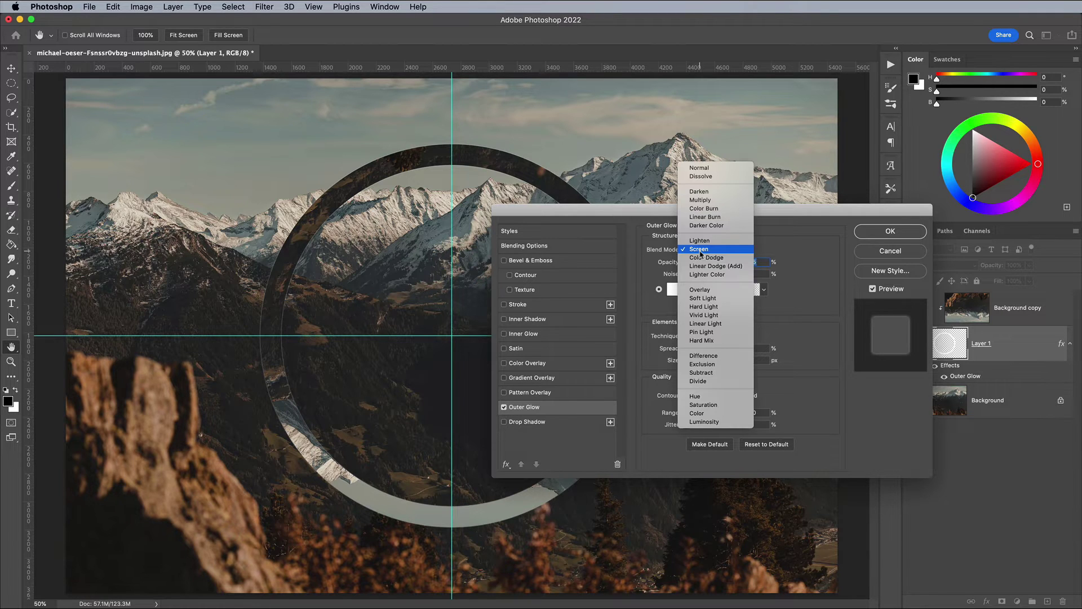
pyautogui.click(702, 288)
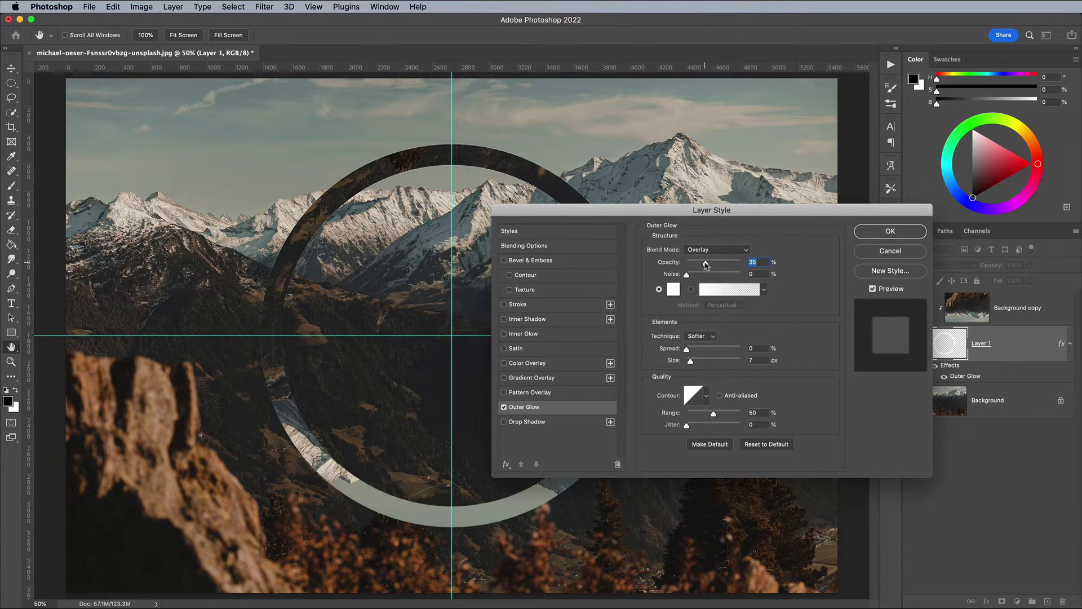
pyautogui.moveTo(706, 265); pyautogui.dragTo(767, 262)
pyautogui.moveTo(692, 362); pyautogui.dragTo(773, 371)
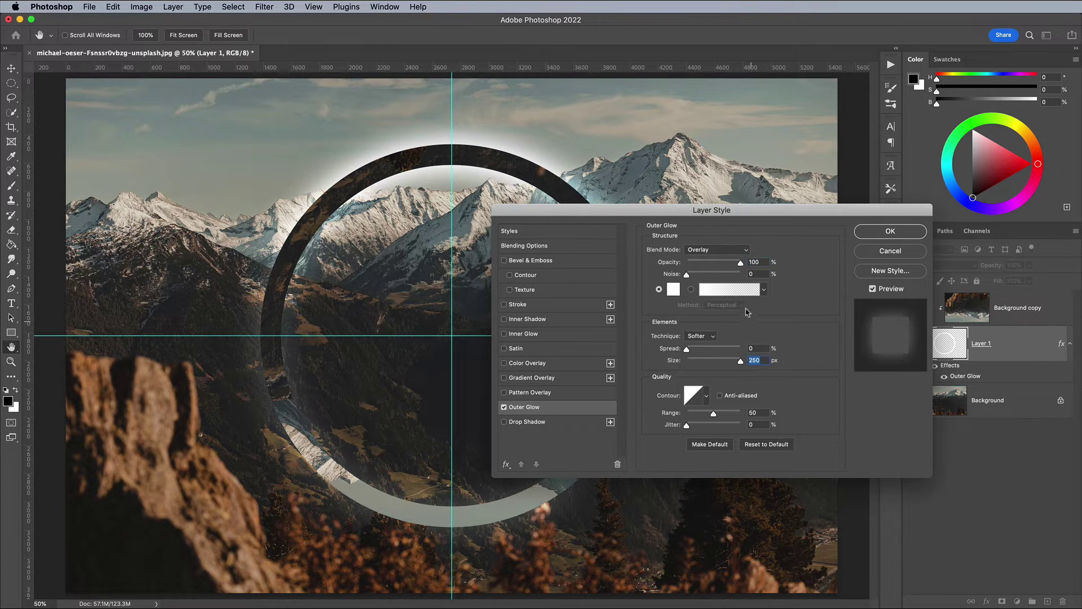
pyautogui.moveTo(741, 264); pyautogui.dragTo(714, 264)
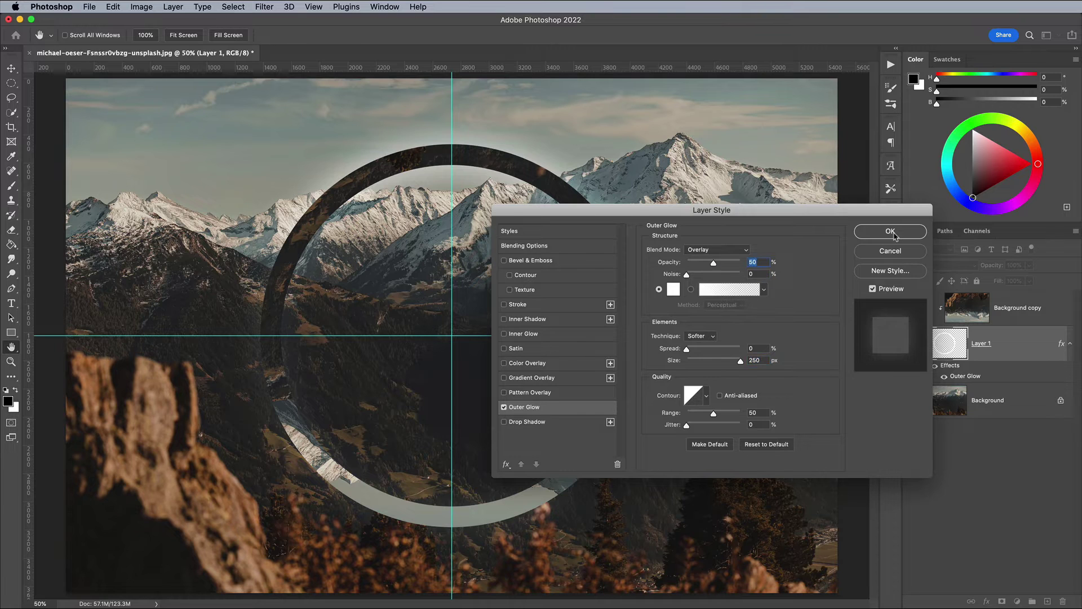
pyautogui.click(892, 232)
# Step: Magic Wand select the ring's empty centre and add a new layer beneath Layer 1
pyautogui.click(12, 112)
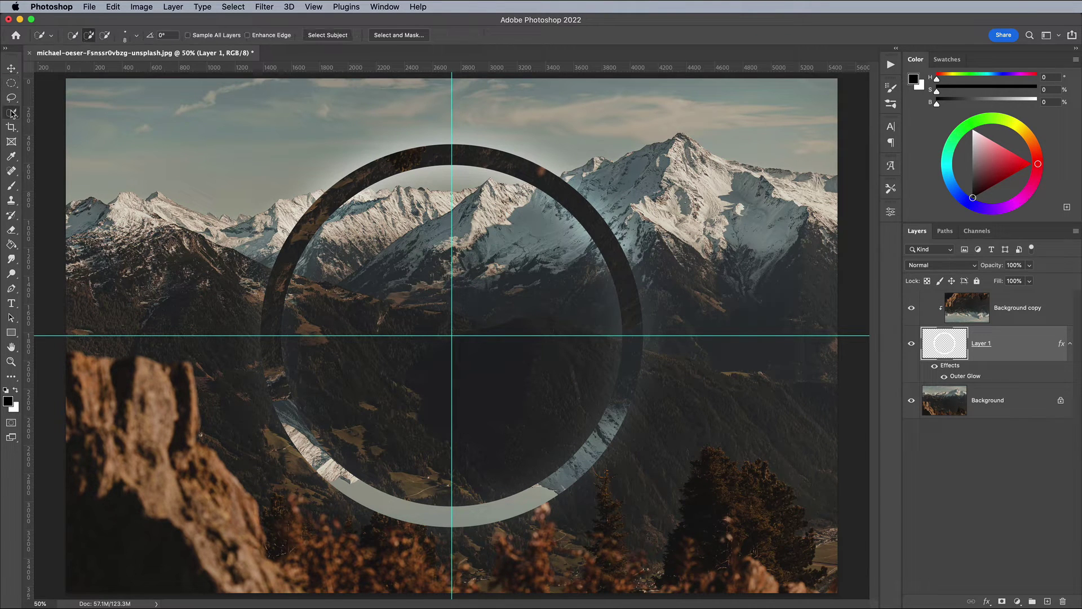
pyautogui.click(47, 133)
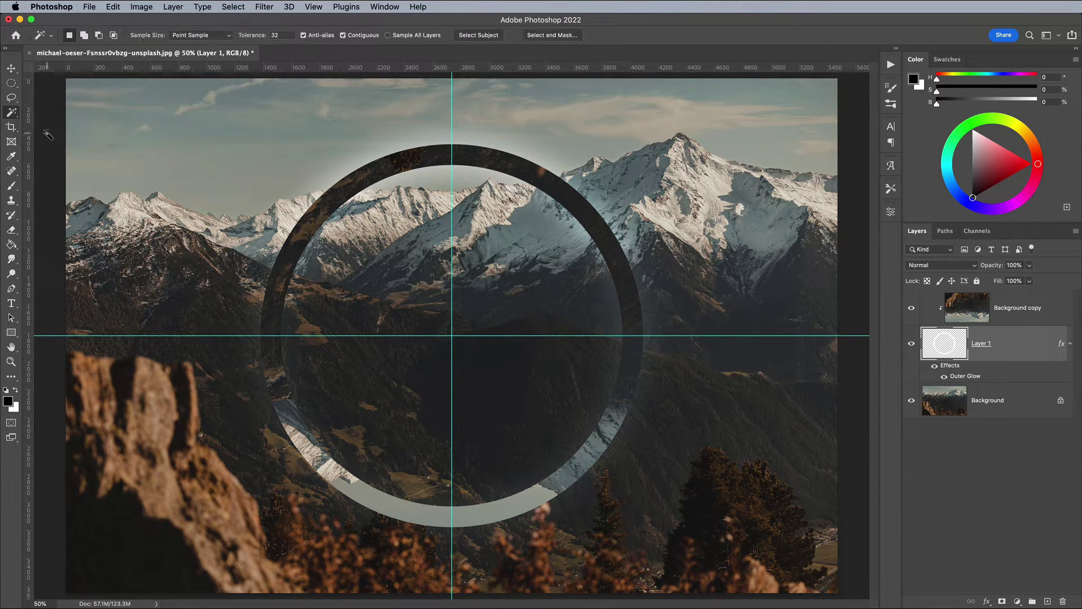
pyautogui.click(364, 230)
pyautogui.click(1047, 601)
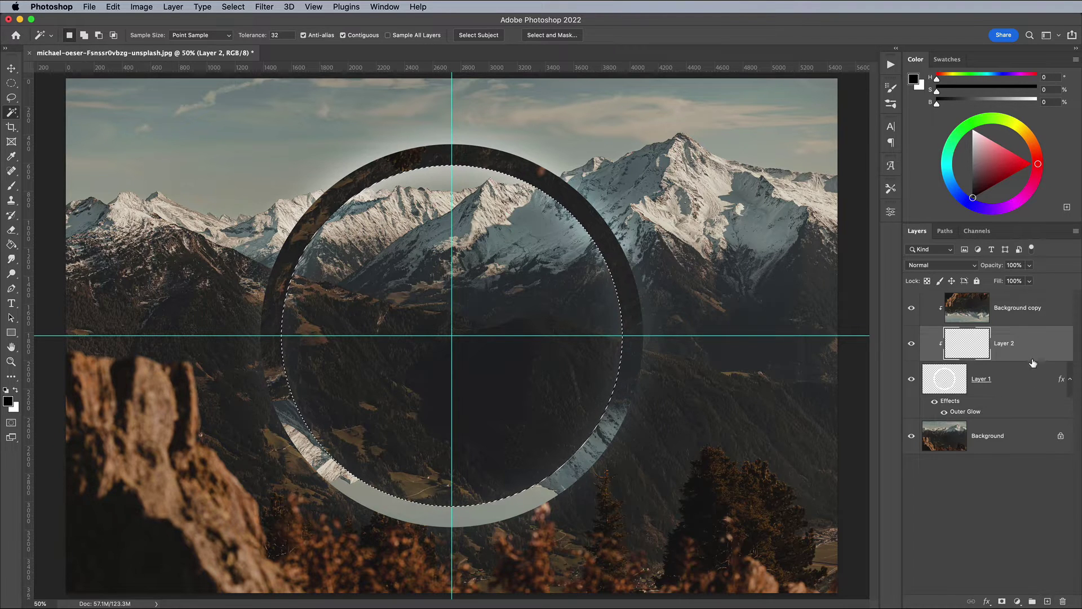
pyautogui.moveTo(1024, 340); pyautogui.dragTo(1025, 407)
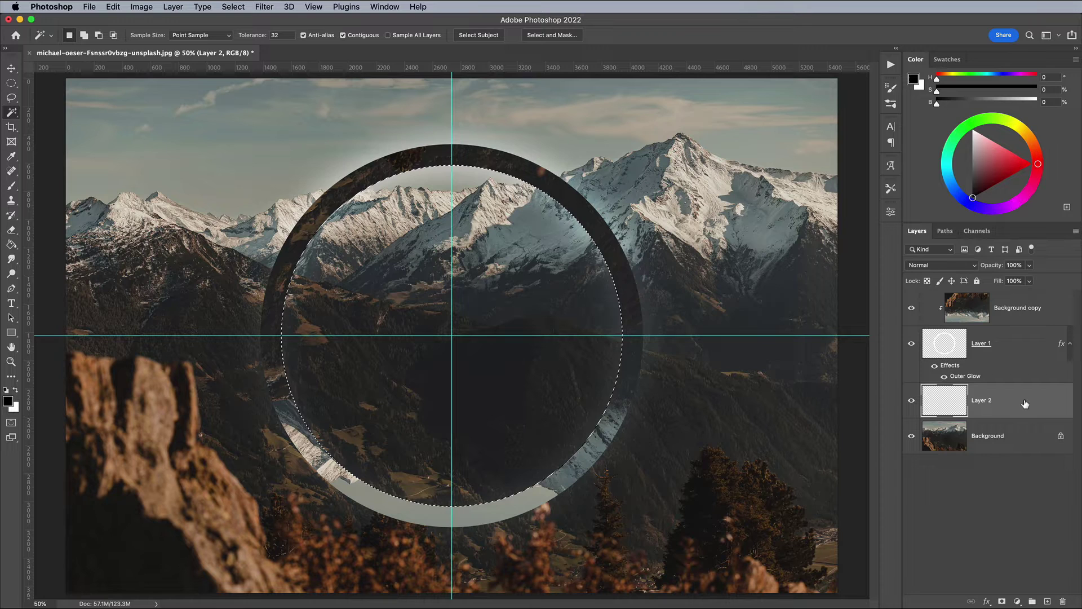
# Step: Fill the selection with a tan sampled from the rock, deselect, and set the layer to Overlay
pyautogui.click(7, 399)
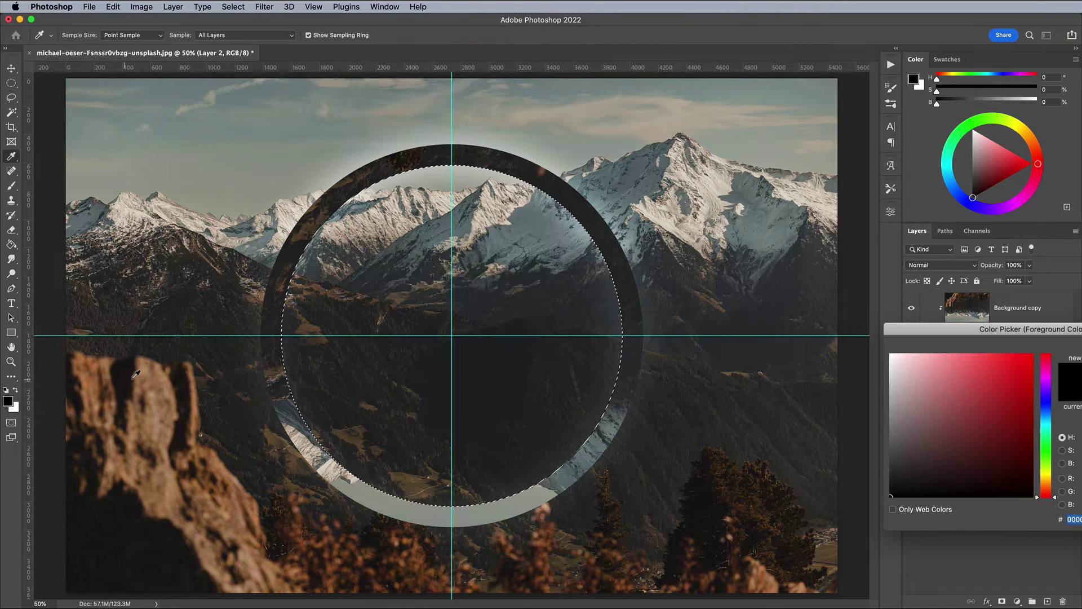
pyautogui.click(153, 397)
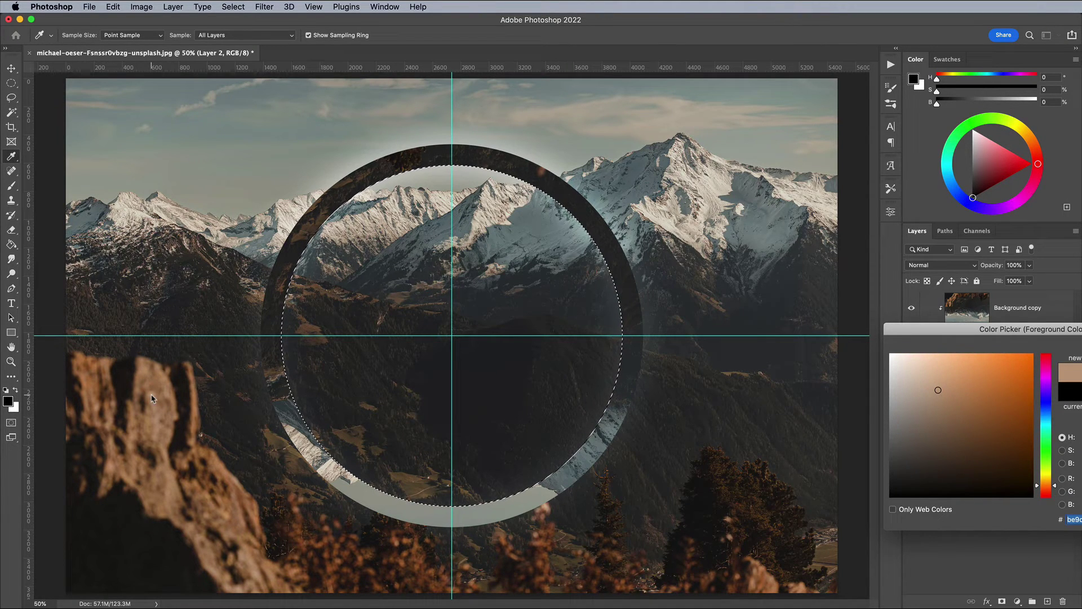
pyautogui.press('Return')
pyautogui.hotkey('alt', 'BackSpace')
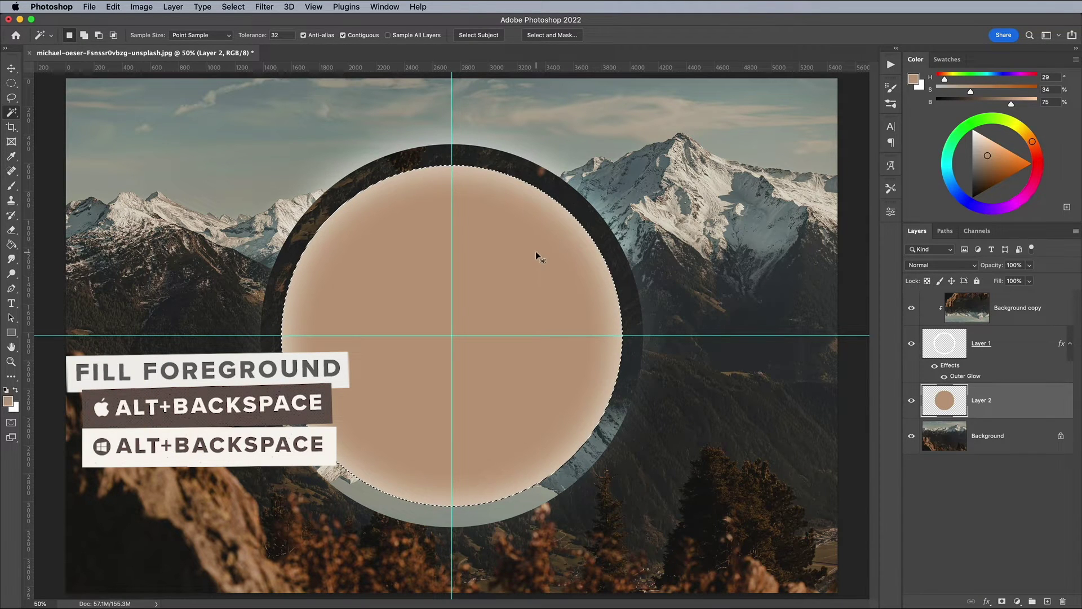
pyautogui.press('super+d')
pyautogui.click(927, 266)
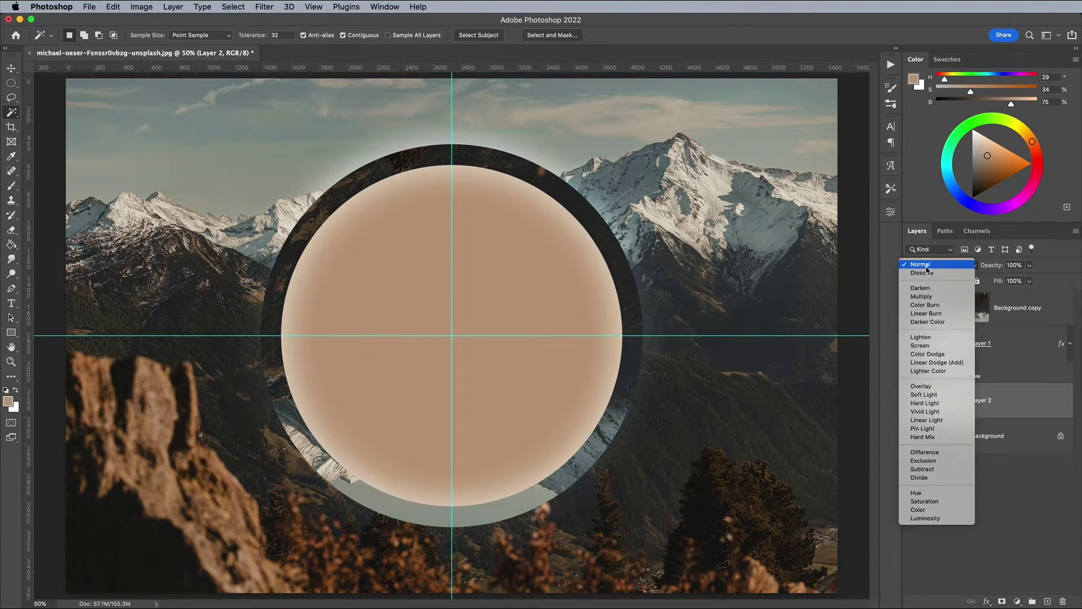
pyautogui.click(926, 386)
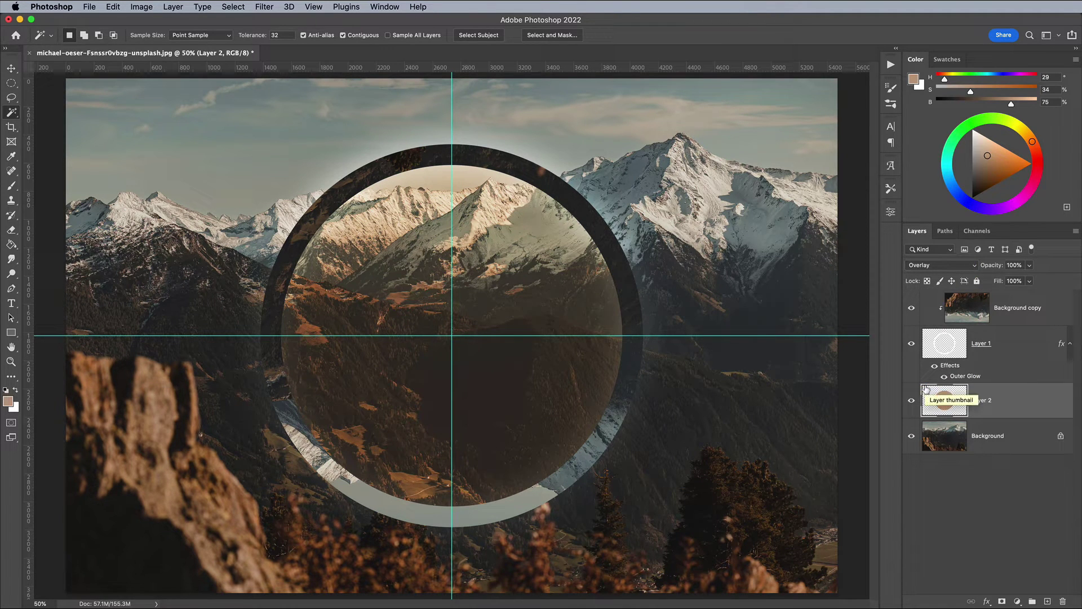
# Step: Draw a tan triangle above Background copy, rotate it 180° and move it down across the ring
pyautogui.click(1044, 316)
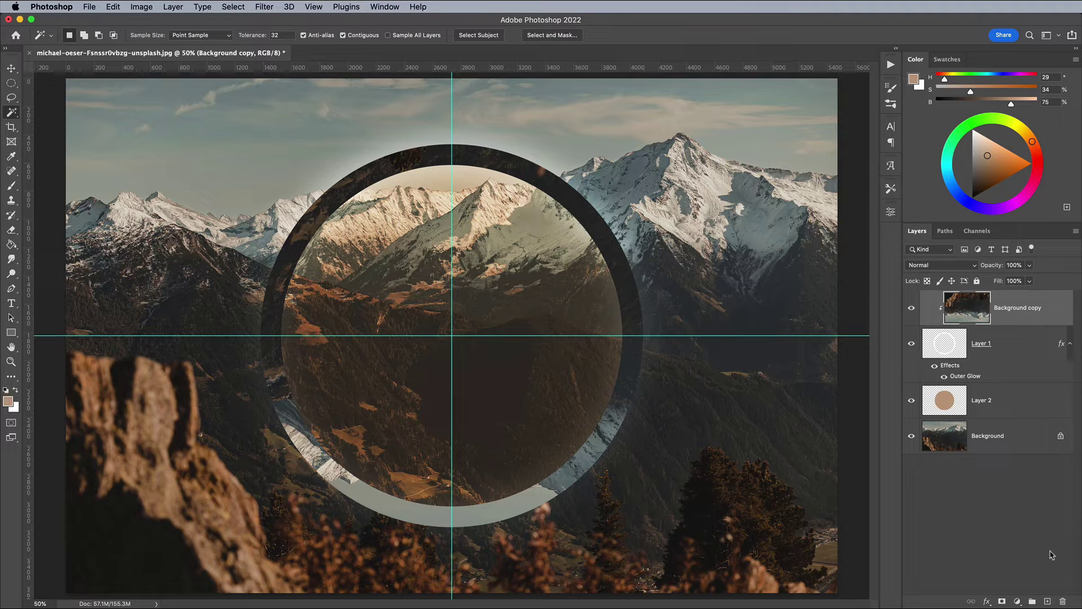
pyautogui.click(1047, 602)
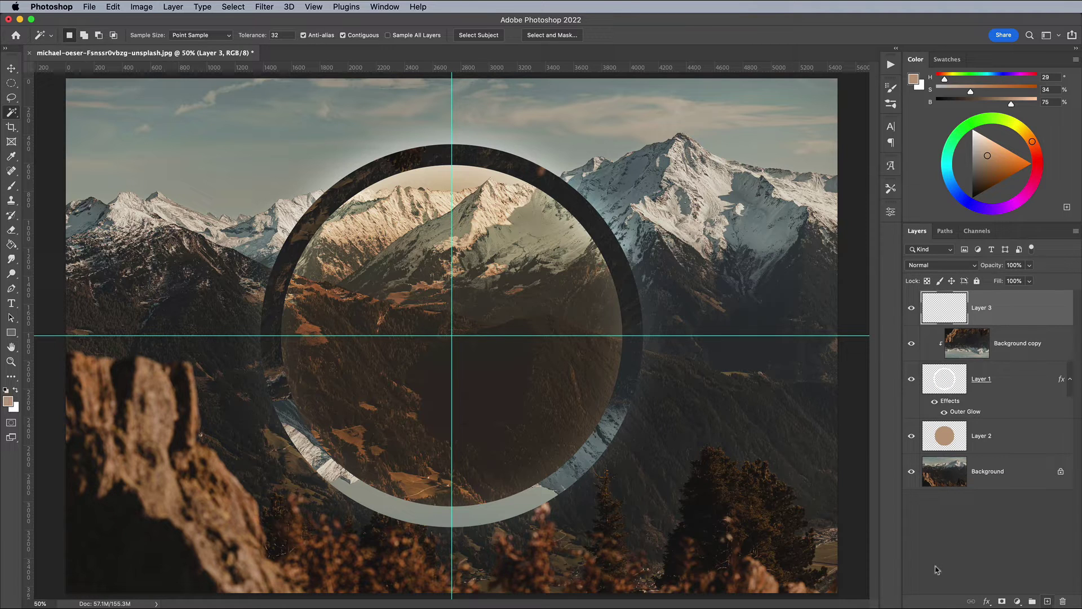
pyautogui.click(11, 334)
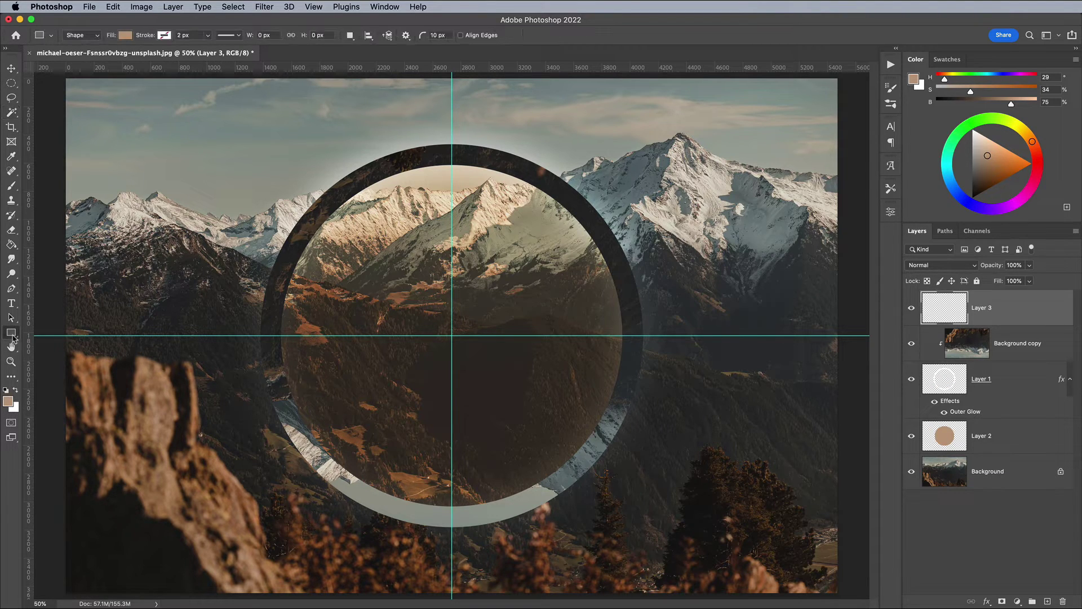
pyautogui.click(12, 337)
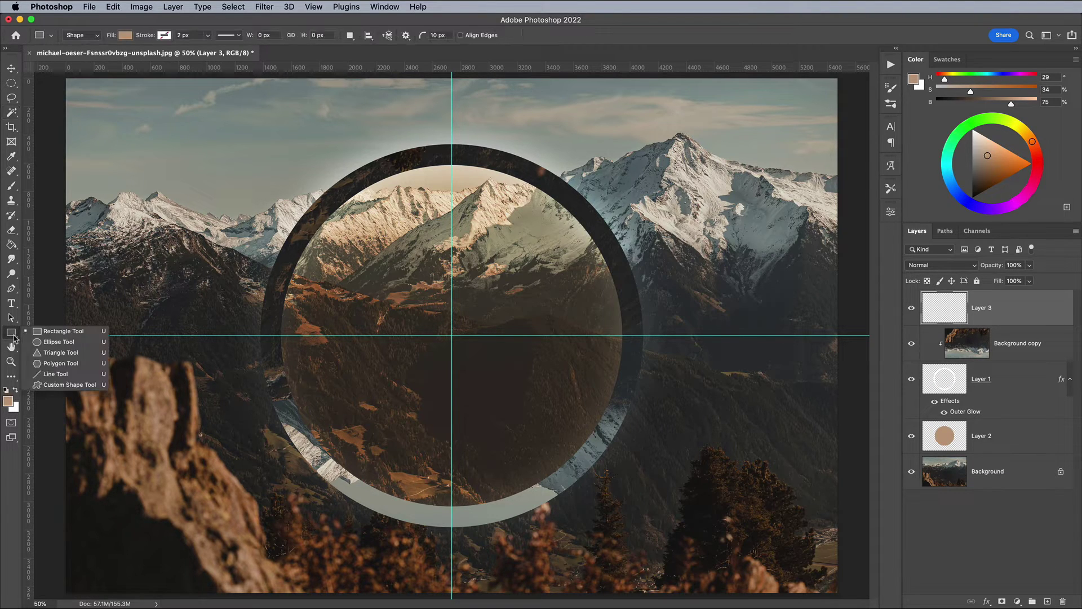
pyautogui.click(60, 352)
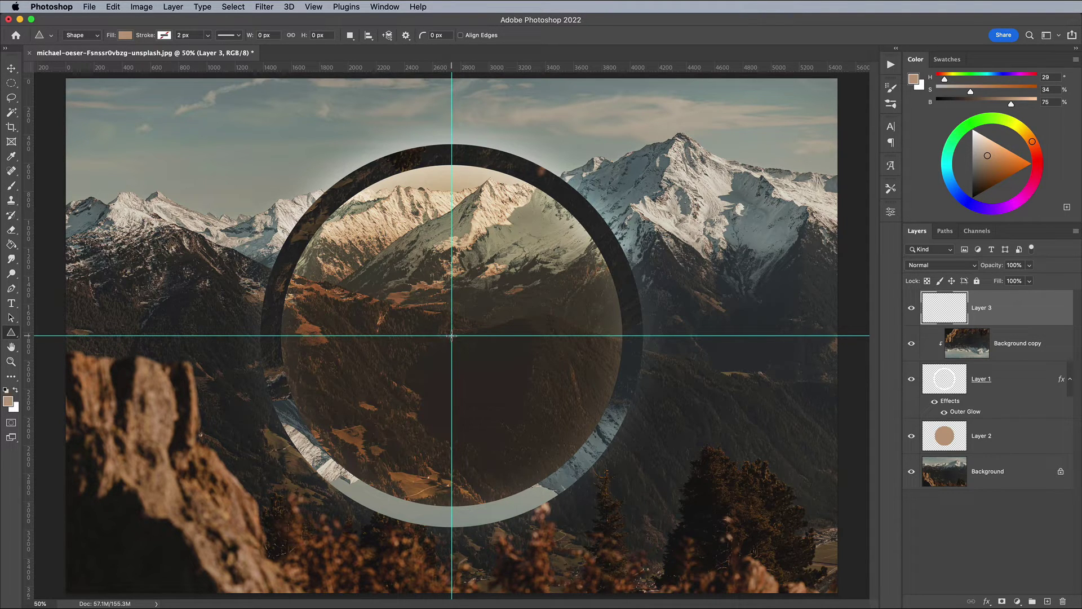
pyautogui.moveTo(452, 335); pyautogui.dragTo(234, 119)
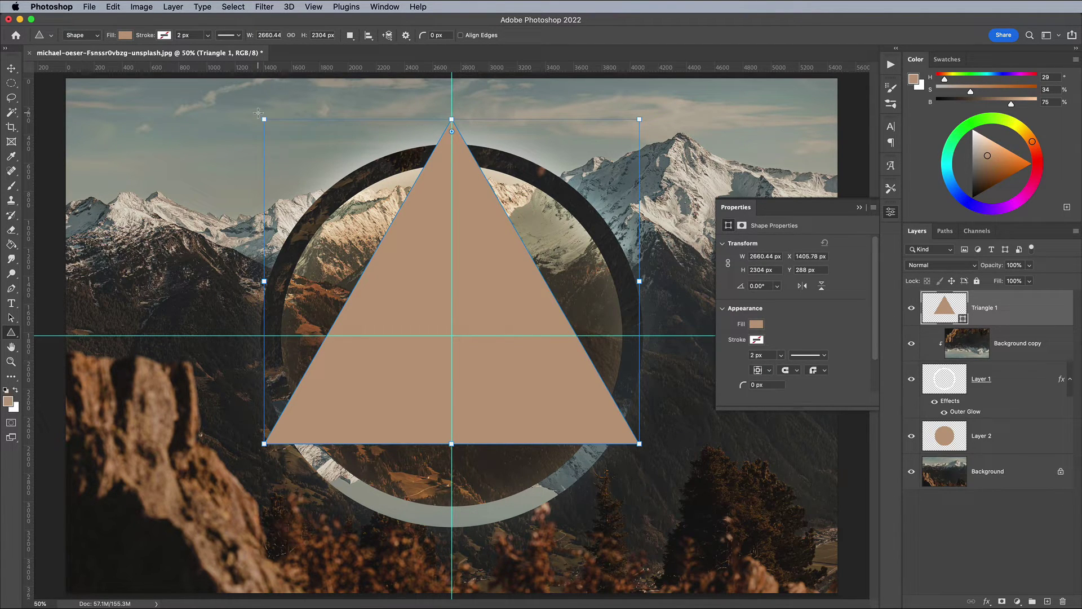
pyautogui.moveTo(256, 111); pyautogui.dragTo(592, 406)
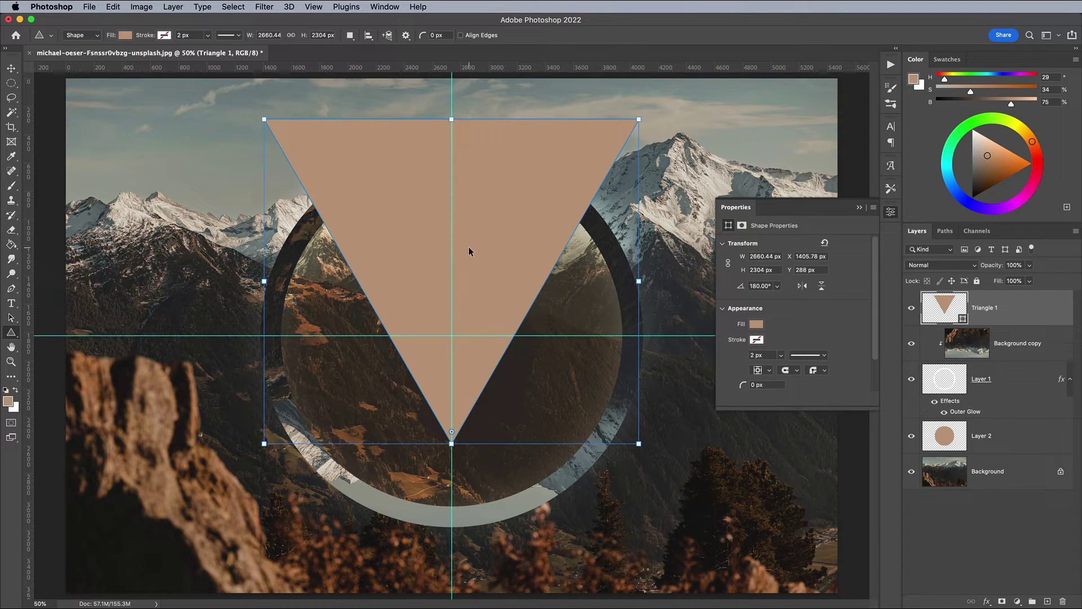
pyautogui.moveTo(469, 251); pyautogui.dragTo(464, 331)
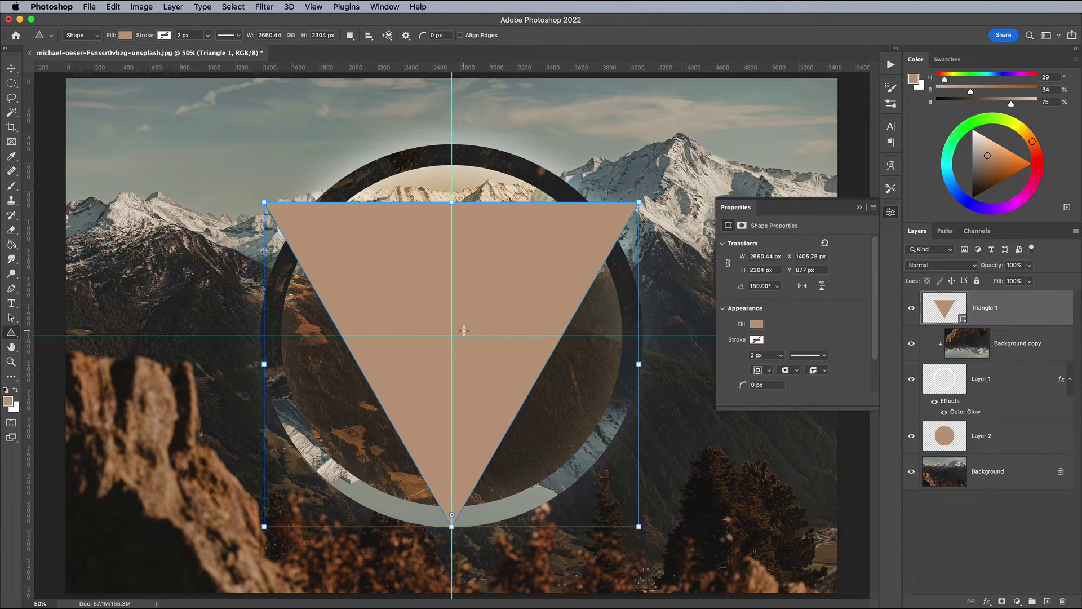
pyautogui.press('Return')
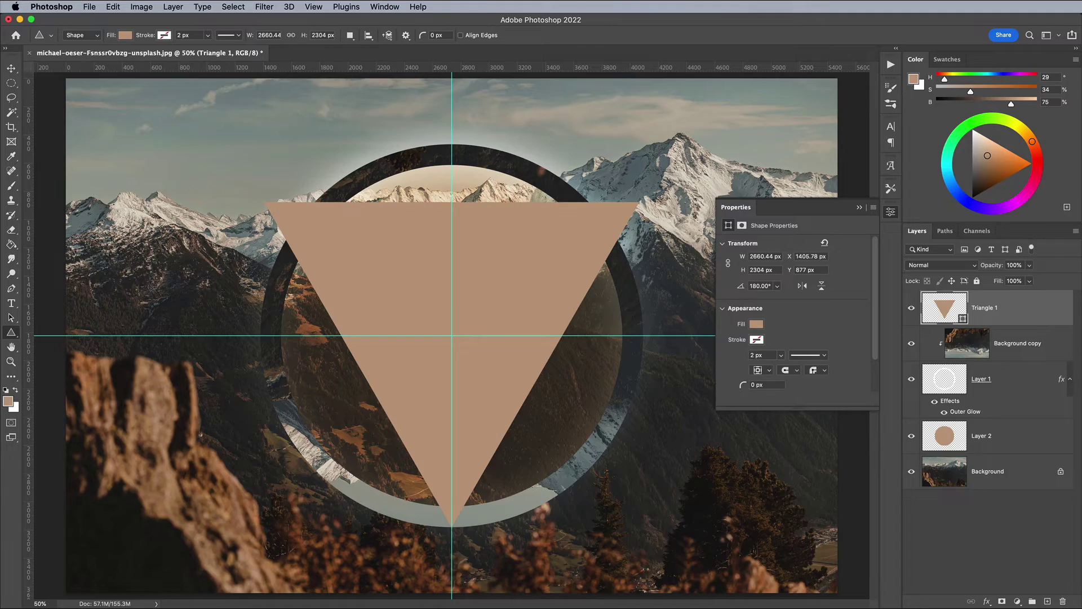
# Step: Open the city photo yeshi-kangrang-wTD1-_u8x1g-unsplash.jpg in Photoshop from the desktop
pyautogui.press('F11')
pyautogui.rightClick(130, 62)
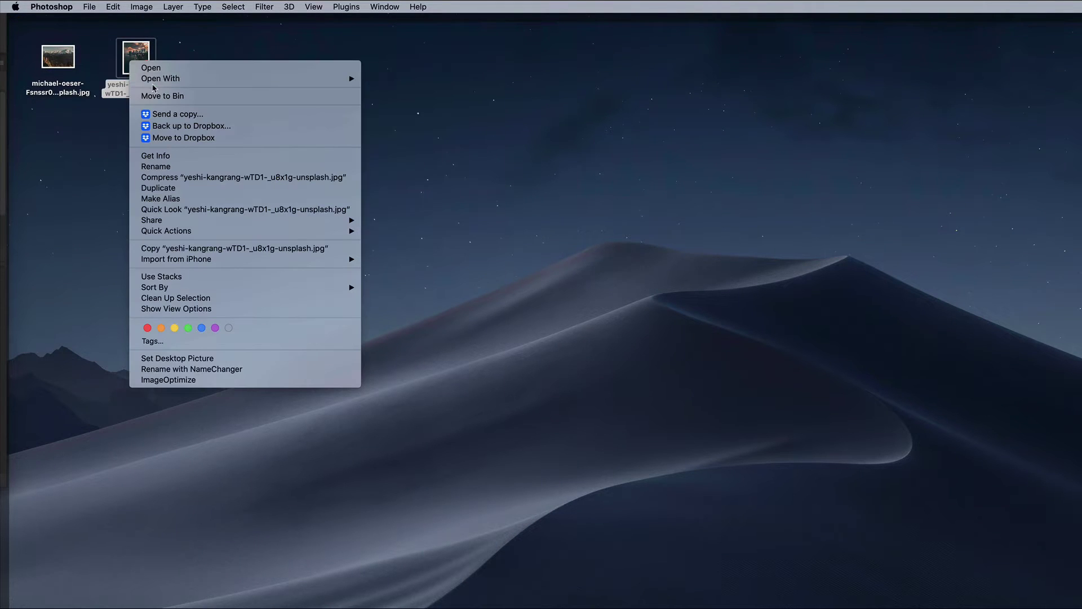
pyautogui.moveTo(217, 79)
pyautogui.click(410, 121)
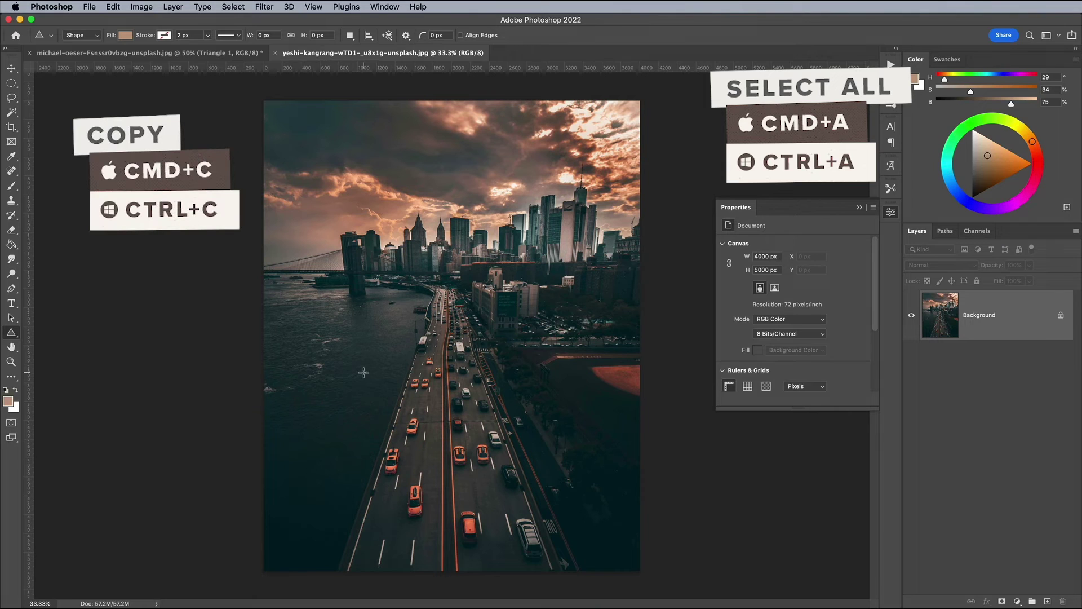
# Step: Copy the whole city photo, close it, paste it into the collage and clip it to Triangle 1
pyautogui.press('super+a')
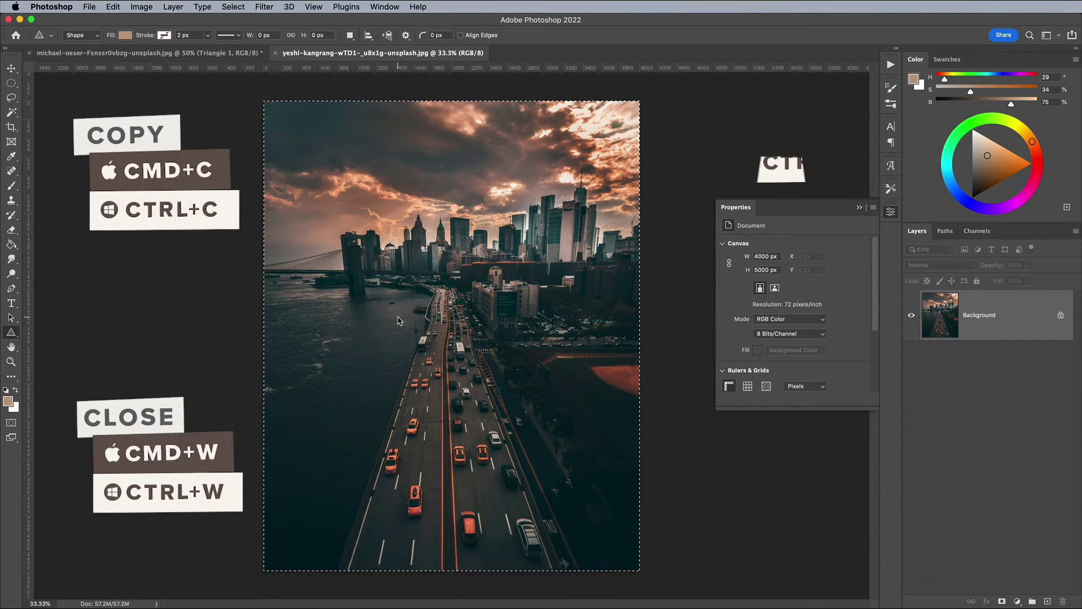
pyautogui.press('super+w')
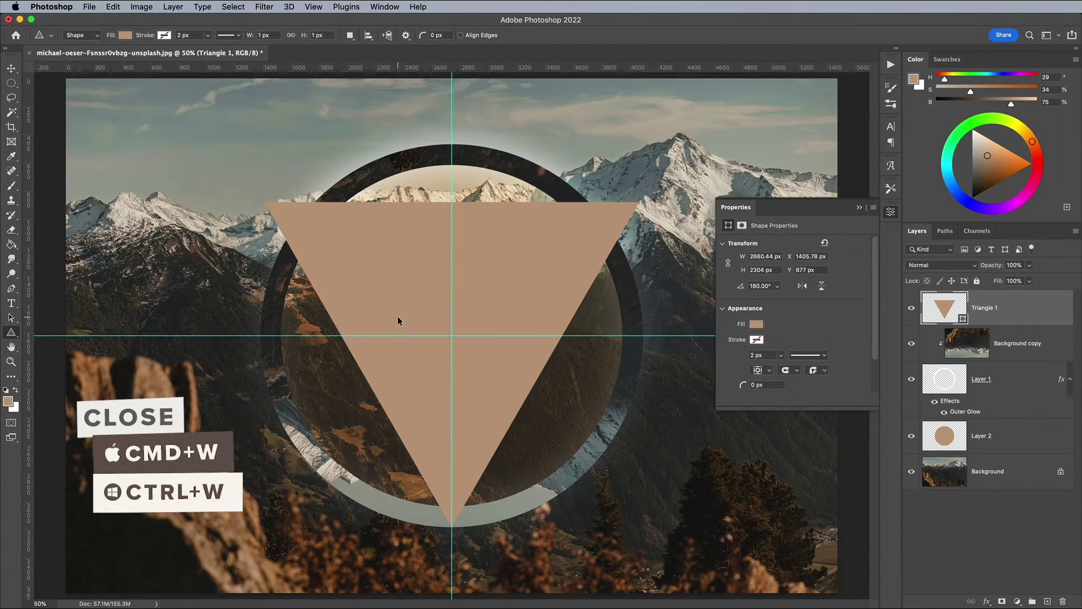
pyautogui.press('super+v')
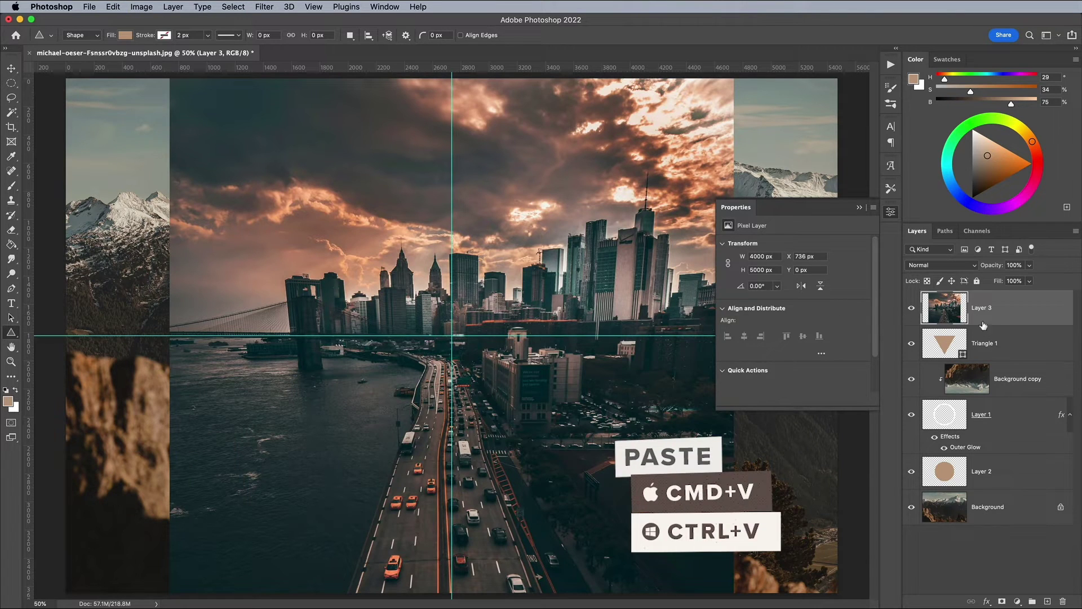
pyautogui.keyDown('alt'); pyautogui.click(997, 322); pyautogui.keyUp('alt')
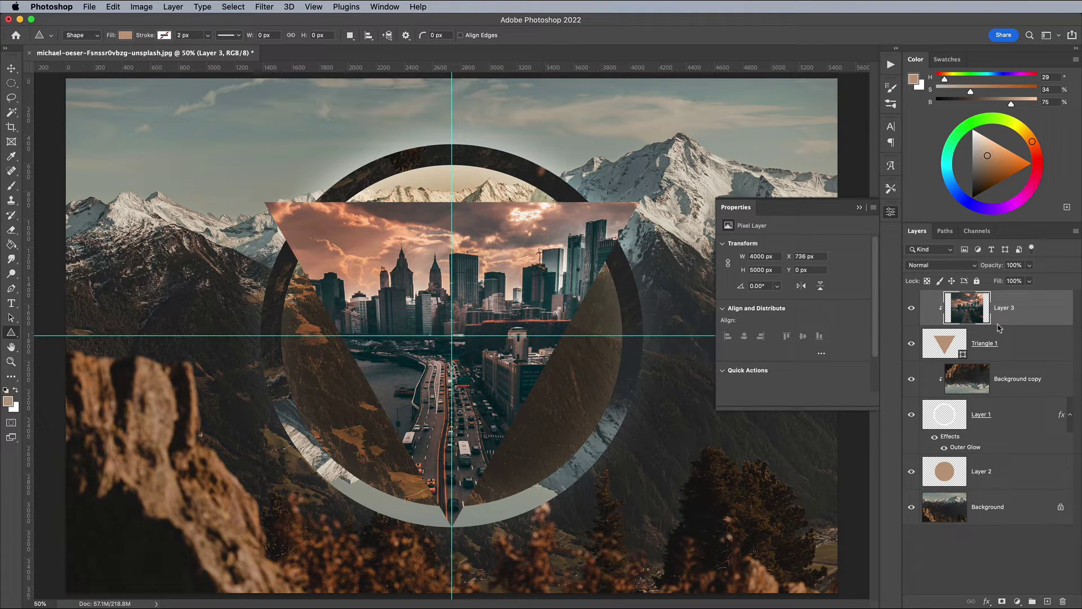
# Step: Reposition the clipped city photo slightly down and right so the skyline fills the triangle
pyautogui.press('super+t')
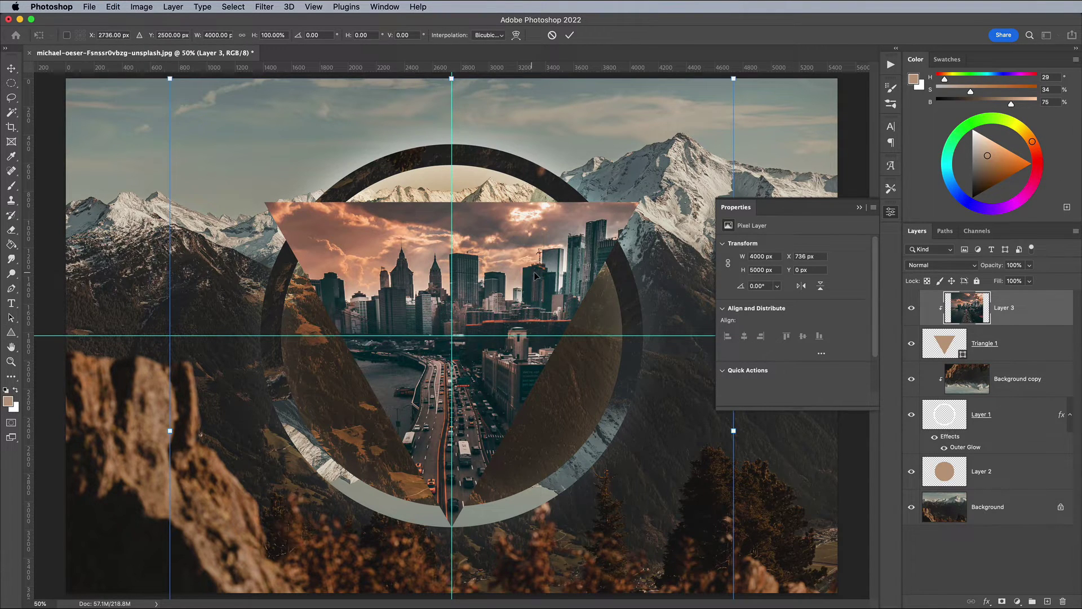
pyautogui.moveTo(535, 275); pyautogui.dragTo(544, 287)
pyautogui.hotkey('shift', 'Up')
pyautogui.hotkey('shift', 'Up')
pyautogui.hotkey('shift', 'Up')
pyautogui.hotkey('shift', 'Up')
pyautogui.hotkey('shift', 'Up')
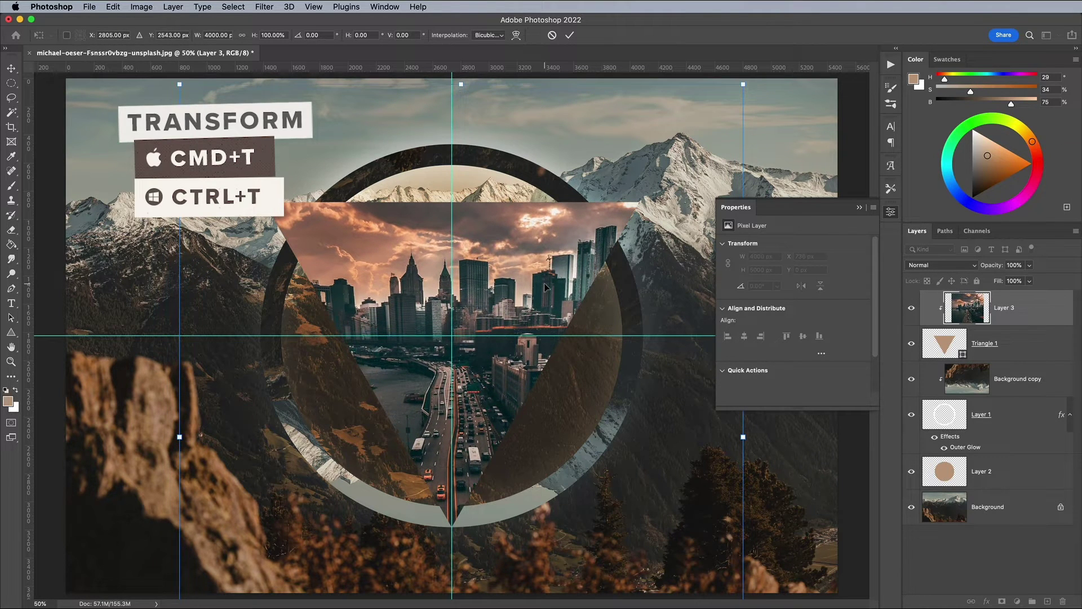
pyautogui.press('Return')
pyautogui.press('u')
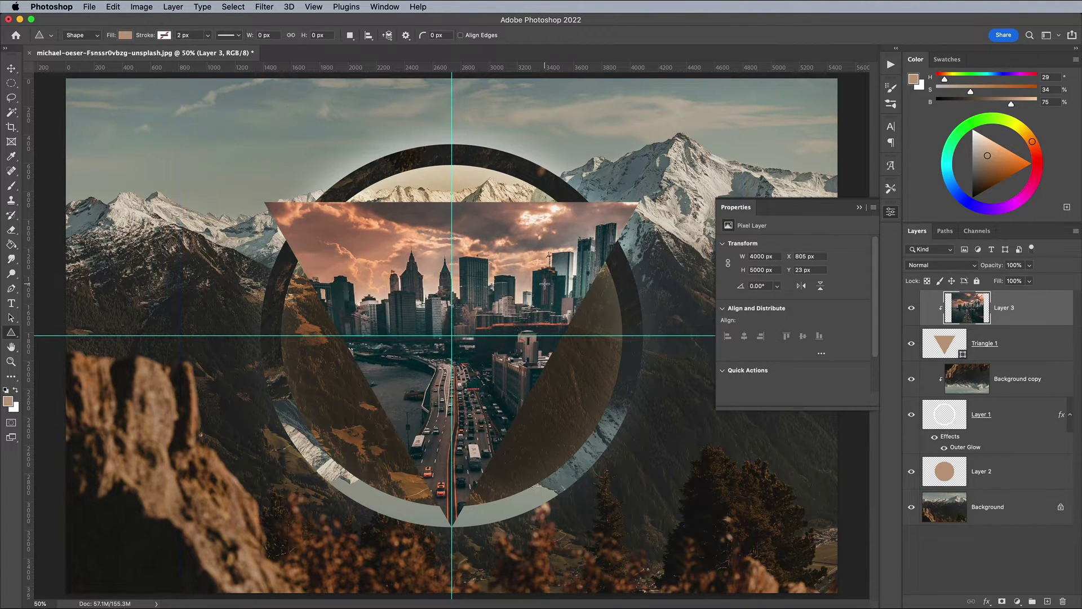
# Step: Give Triangle 1 an Outer Glow and a 3 px white (ffffff) Overlay inside stroke with Overprint
pyautogui.doubleClick(1033, 346)
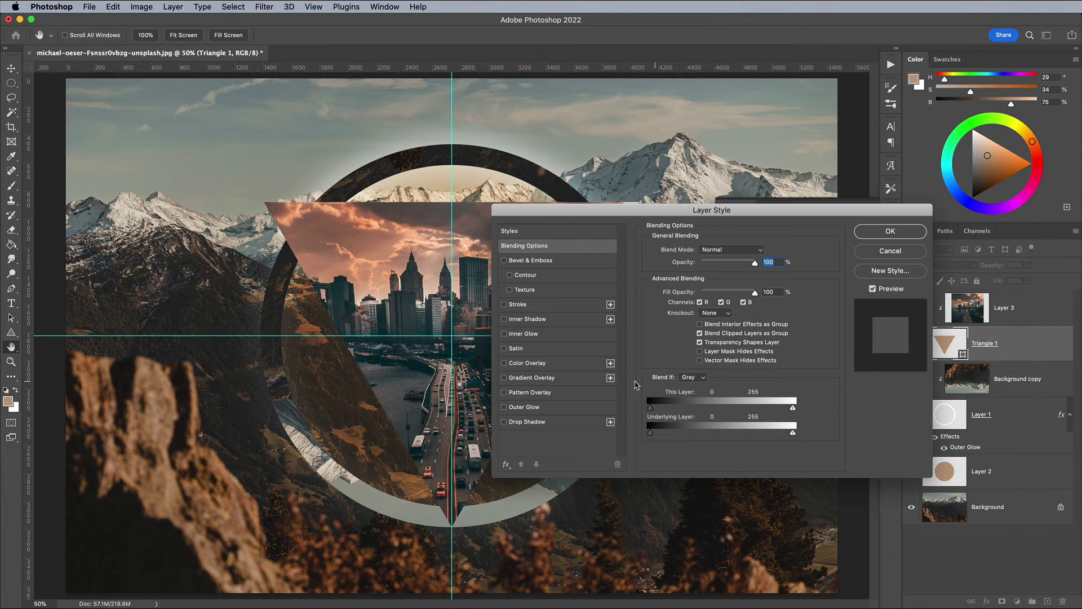
pyautogui.click(533, 407)
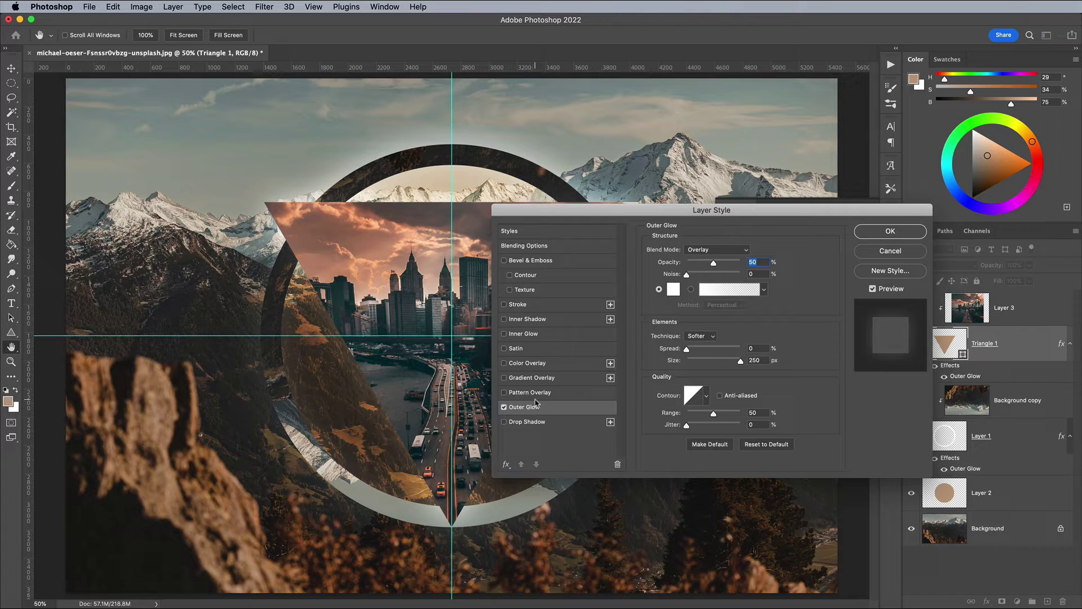
pyautogui.click(536, 305)
pyautogui.moveTo(689, 252); pyautogui.dragTo(690, 252)
pyautogui.click(716, 275)
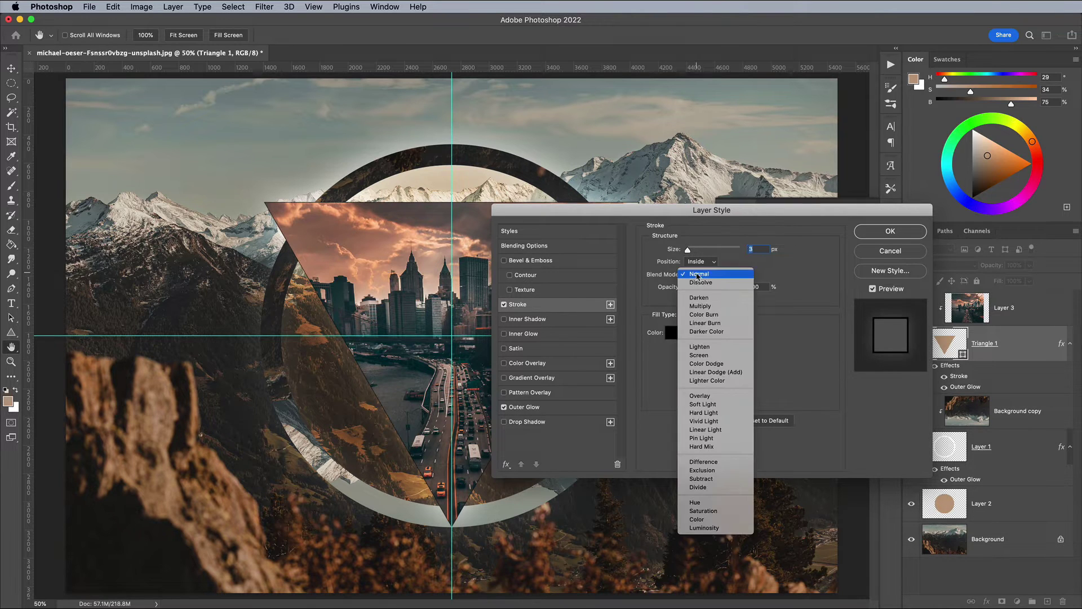
pyautogui.click(716, 396)
pyautogui.click(675, 332)
pyautogui.write('ffffff')
pyautogui.moveTo(981, 328); pyautogui.dragTo(815, 320)
pyautogui.click(985, 340)
pyautogui.click(689, 298)
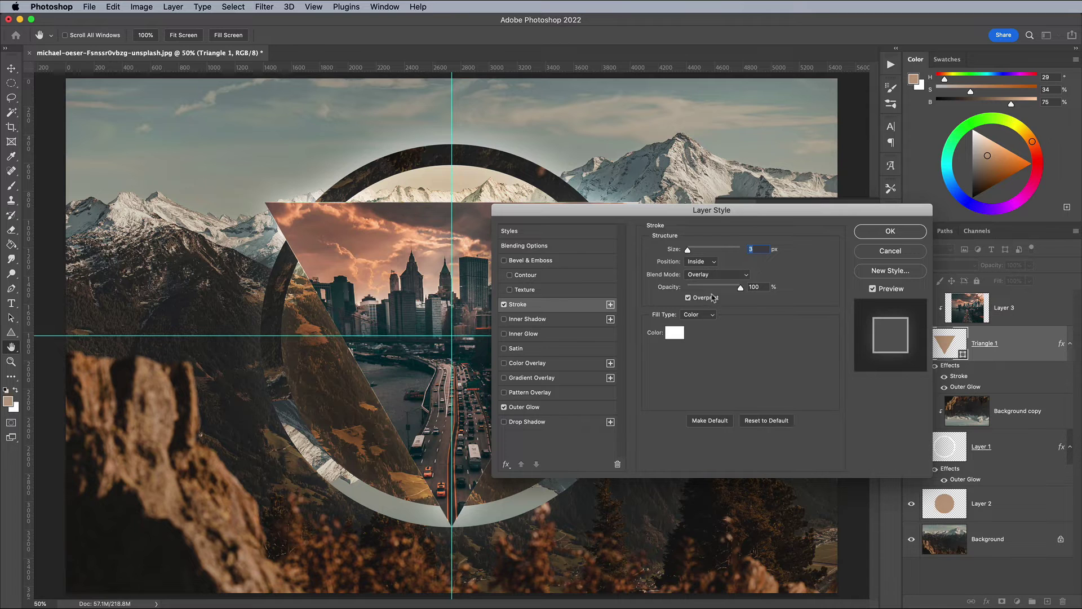
pyautogui.click(867, 232)
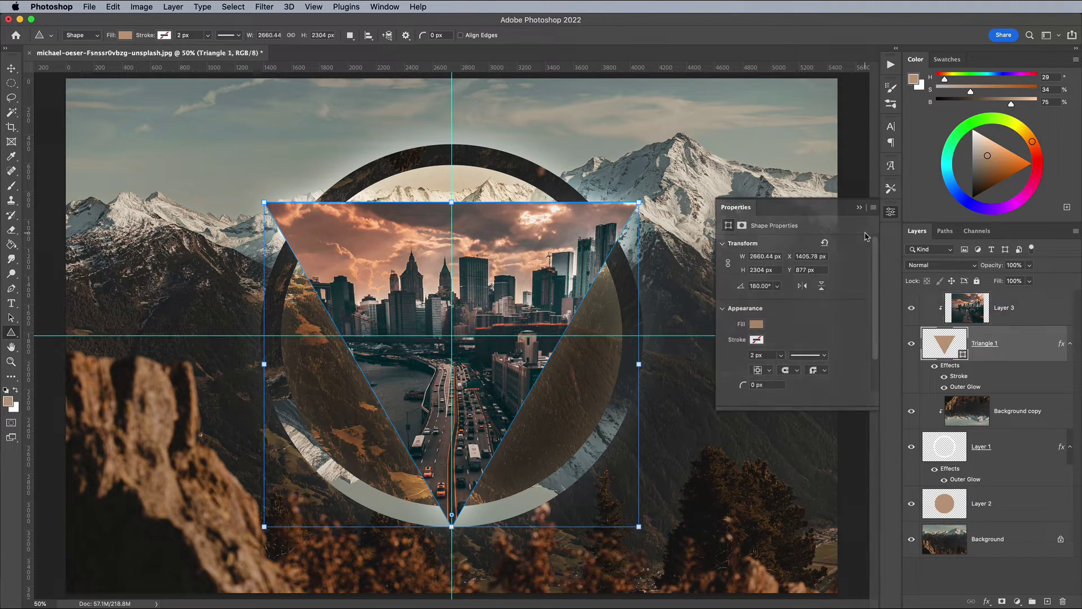
# Step: Stamp the visible layers into a new top Layer 4 and convert it for Smart Filters
pyautogui.hotkey('alt', ']')
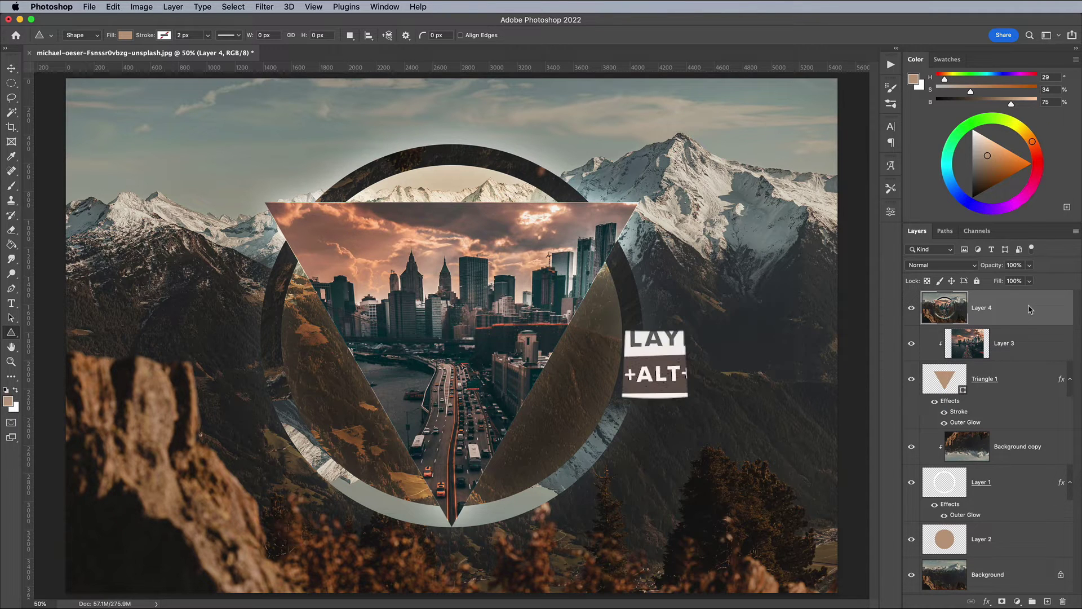
pyautogui.click(173, 6)
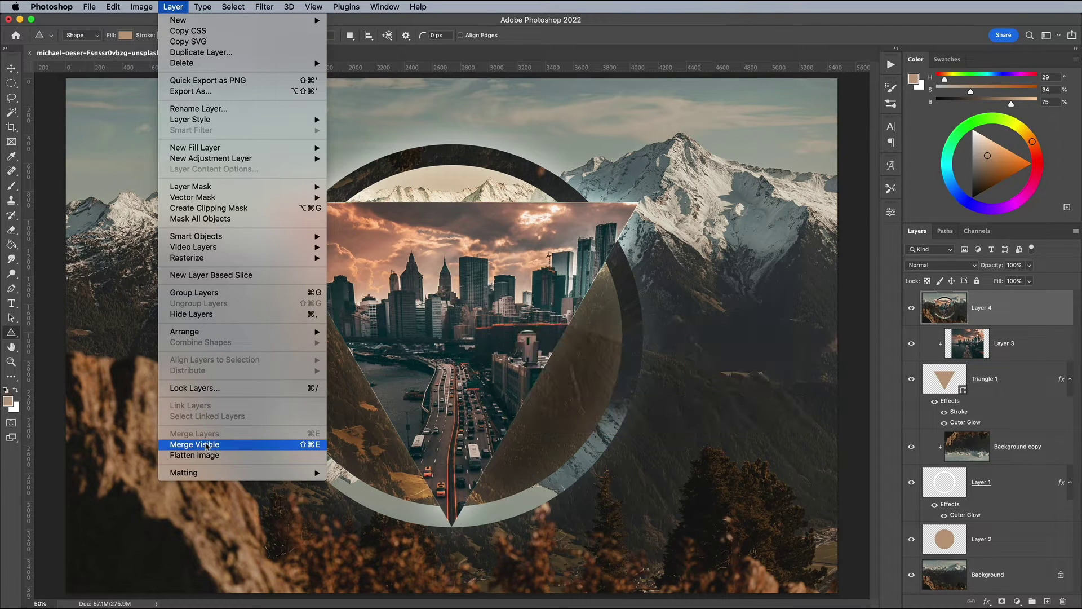
pyautogui.click(167, 5)
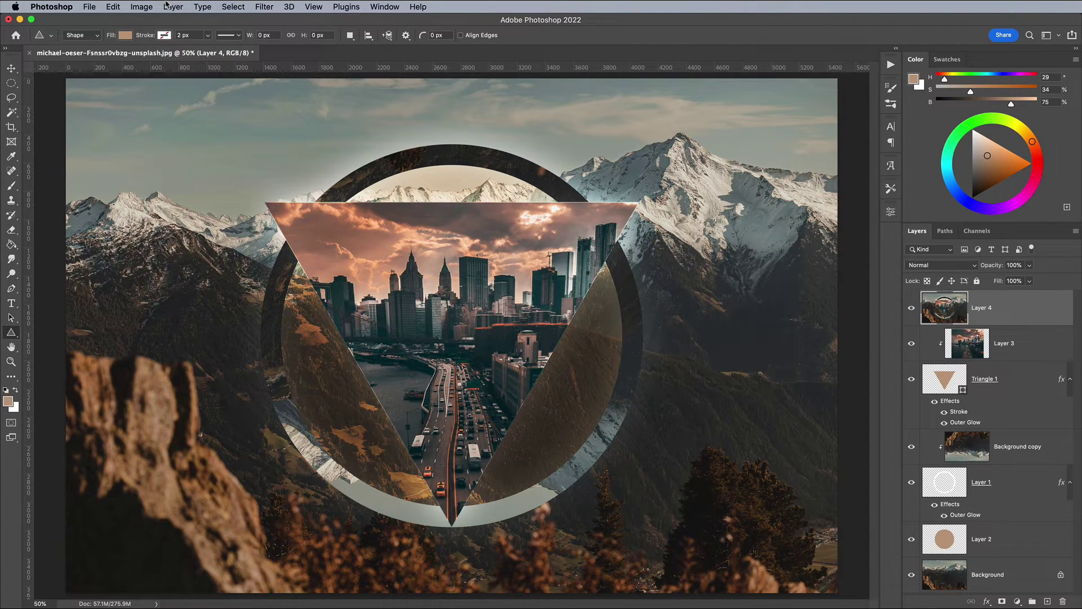
pyautogui.click(270, 8)
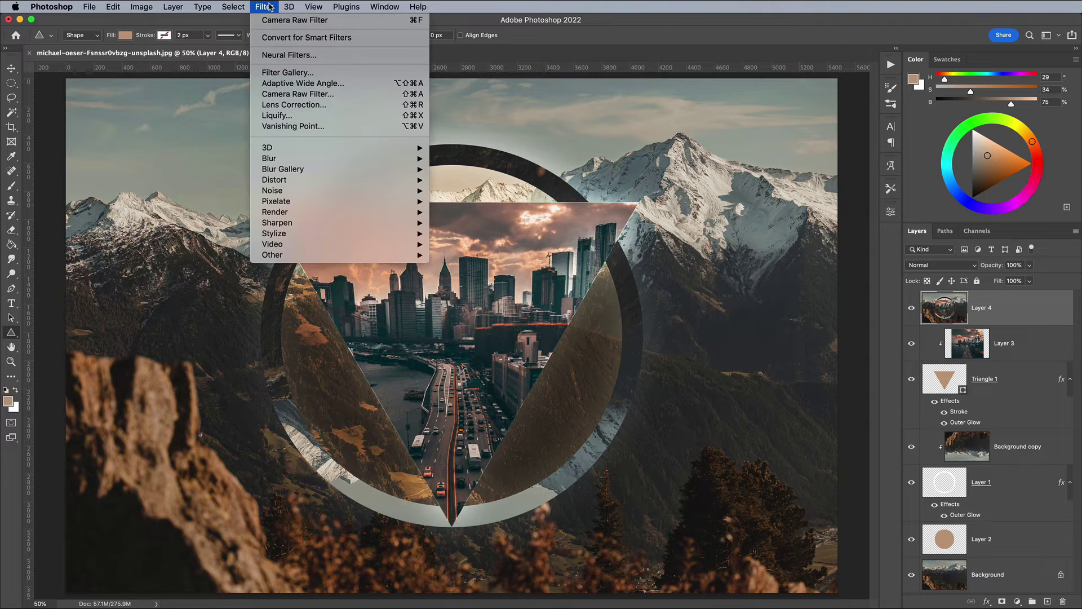
pyautogui.click(274, 37)
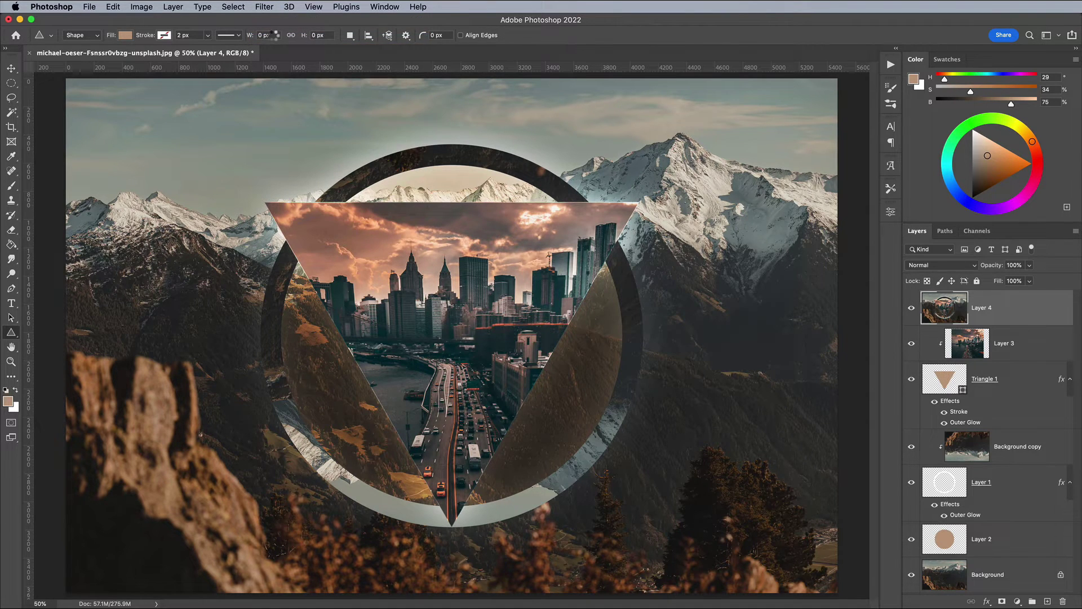
pyautogui.click(270, 8)
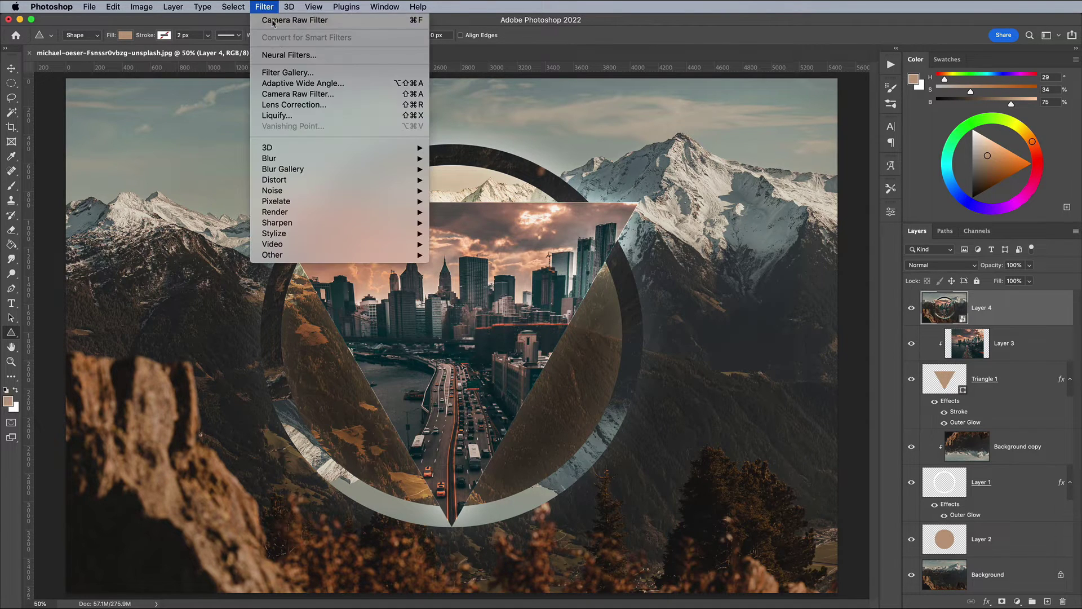
# Step: Grade Layer 4 with Camera Raw: temperature -9, tonal tweaks, and oranges shifted toward red
pyautogui.click(282, 95)
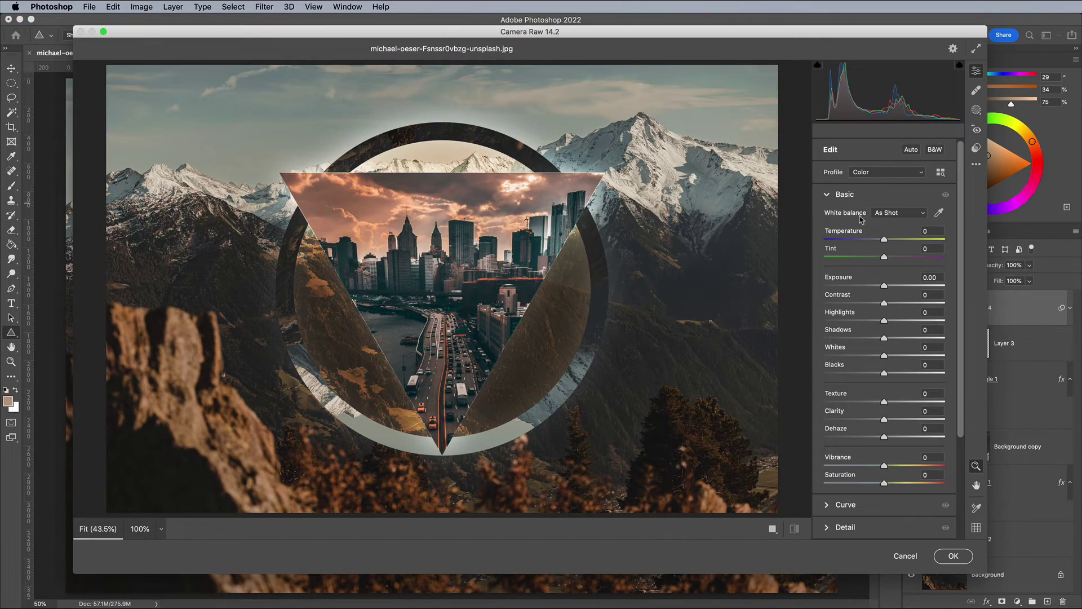
pyautogui.moveTo(884, 246); pyautogui.dragTo(888, 256)
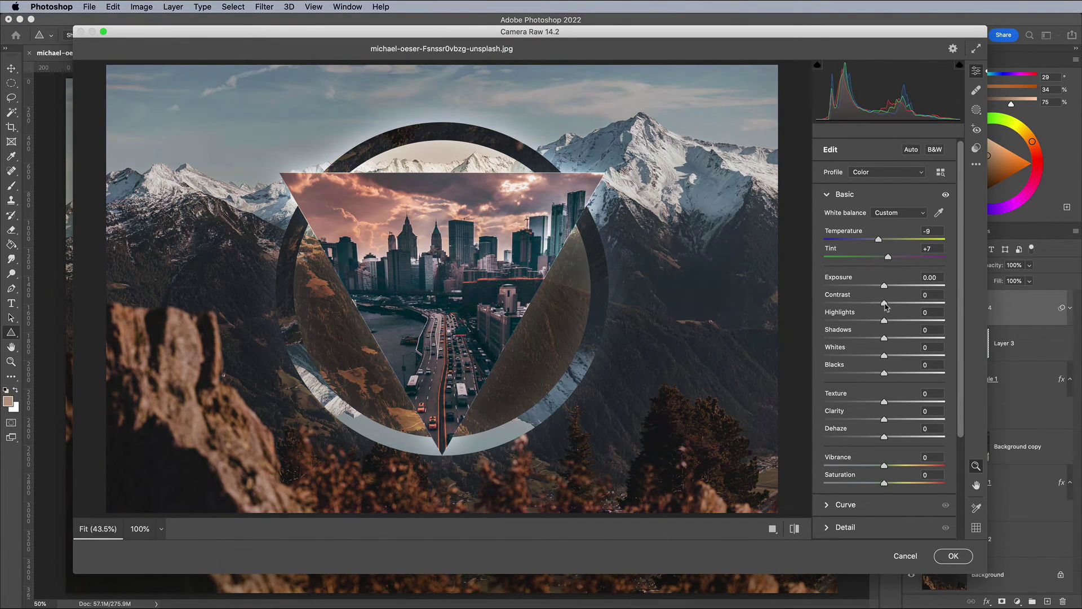
pyautogui.moveTo(884, 302); pyautogui.dragTo(881, 321)
pyautogui.moveTo(884, 338); pyautogui.dragTo(897, 355)
pyautogui.moveTo(884, 401); pyautogui.dragTo(903, 466)
pyautogui.scroll(-5, 902, 394)
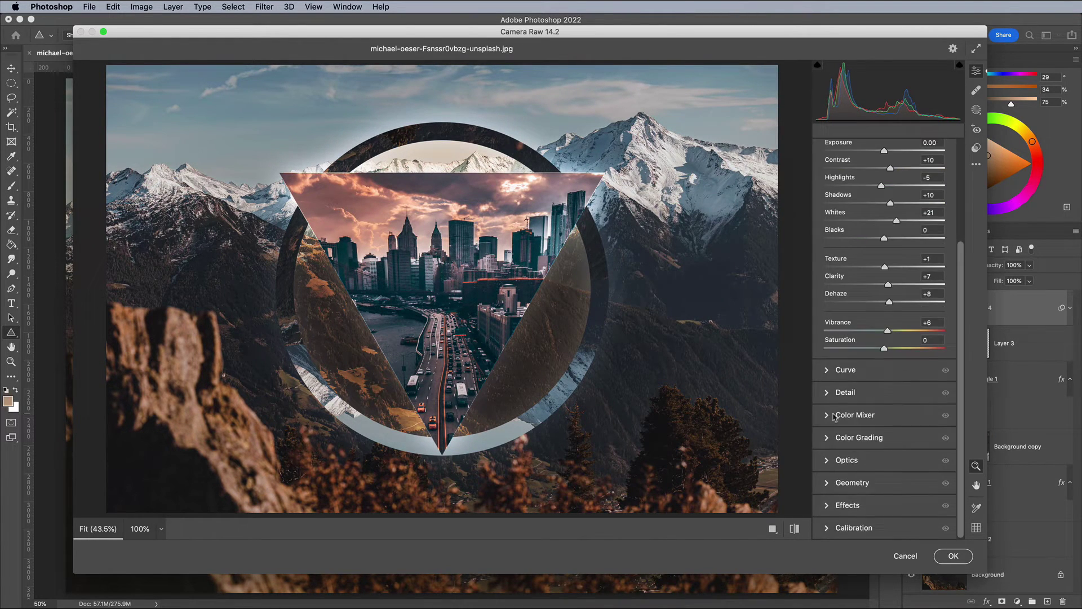
pyautogui.click(855, 415)
pyautogui.moveTo(884, 327); pyautogui.dragTo(887, 432)
pyautogui.moveTo(884, 449); pyautogui.dragTo(882, 449)
pyautogui.moveTo(860, 344)
pyautogui.mouseDown()
pyautogui.moveTo(877, 327)
pyautogui.moveTo(858, 327)
pyautogui.mouseUp()
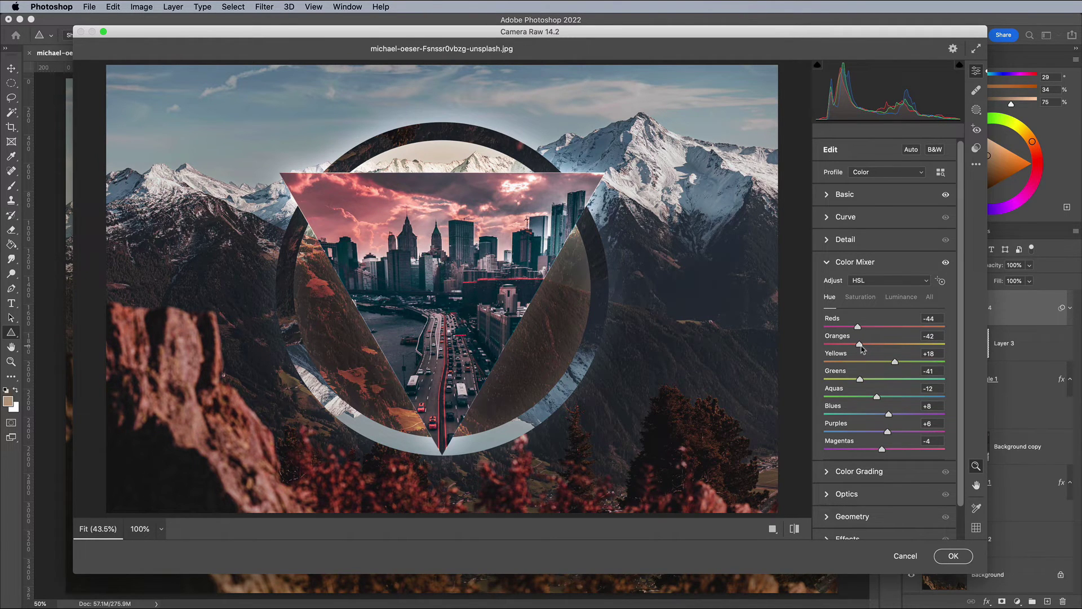
pyautogui.click(952, 556)
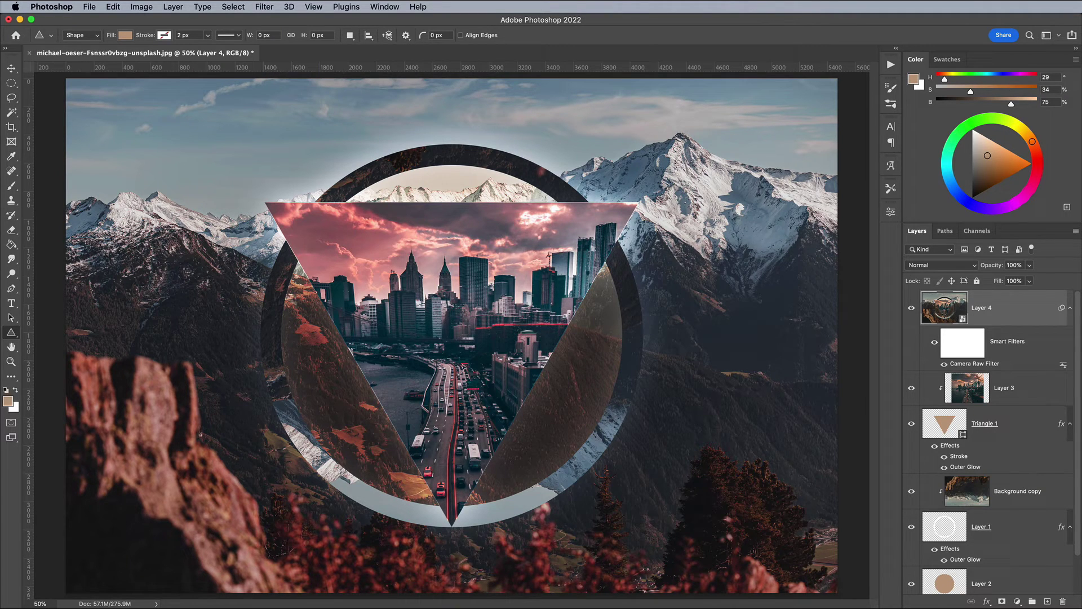
# Step: Open the creased texture VHS/Book-3.jpg in Adobe Photoshop from Finder
pyautogui.press('v')
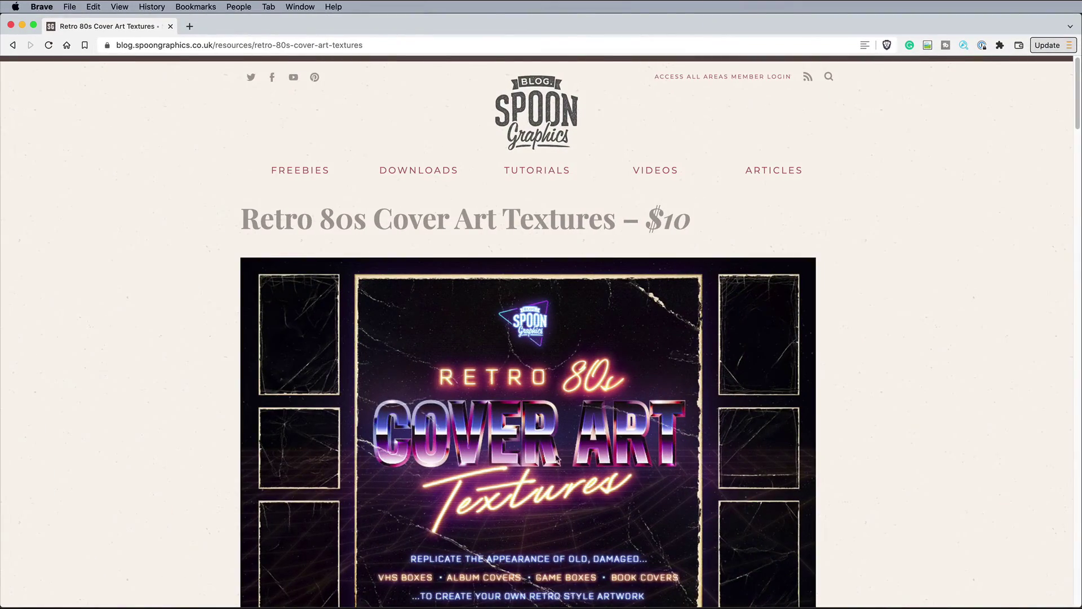
pyautogui.scroll(-20, 173, 261)
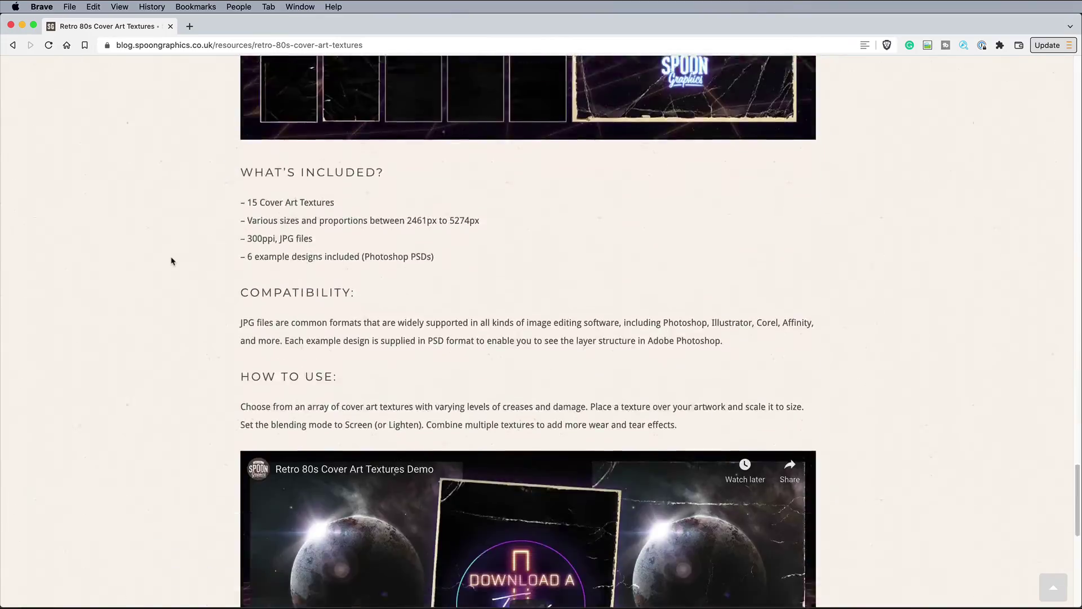
pyautogui.scroll(-8, 437, 365)
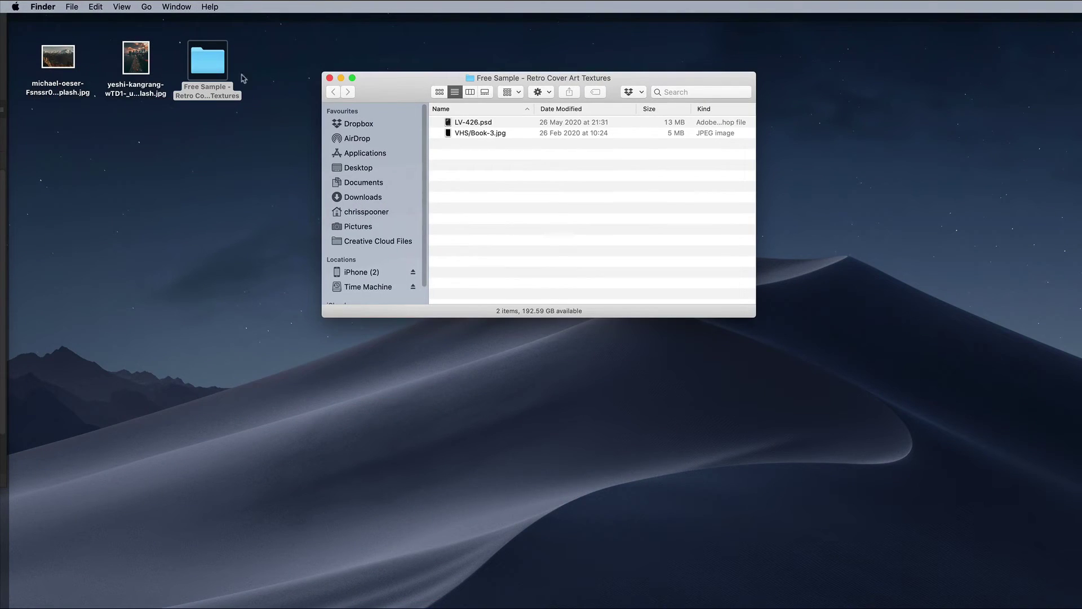
pyautogui.rightClick(489, 134)
pyautogui.moveTo(518, 147)
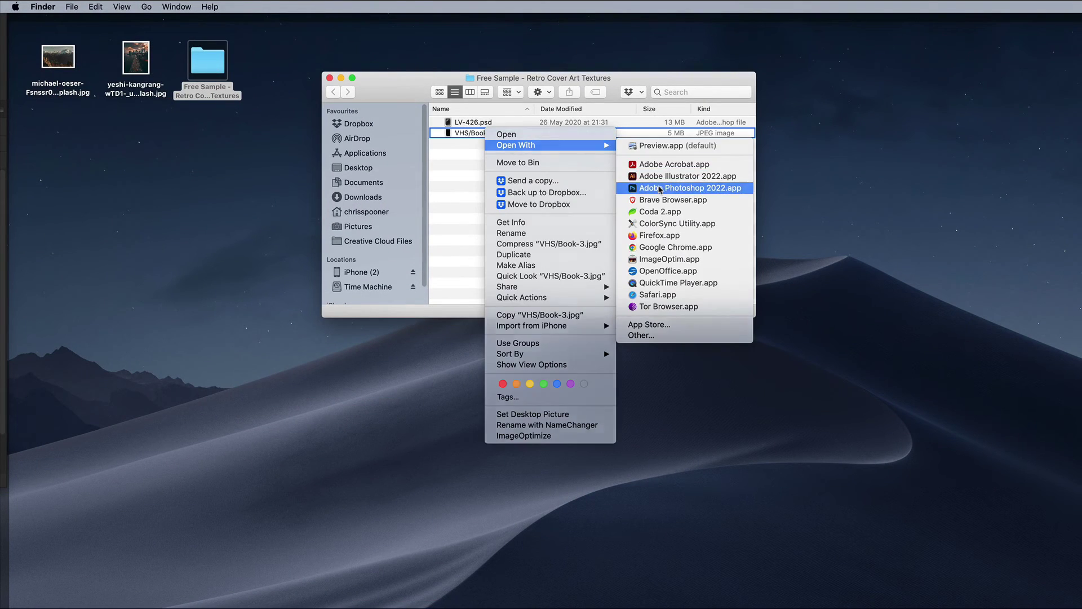
pyautogui.click(662, 186)
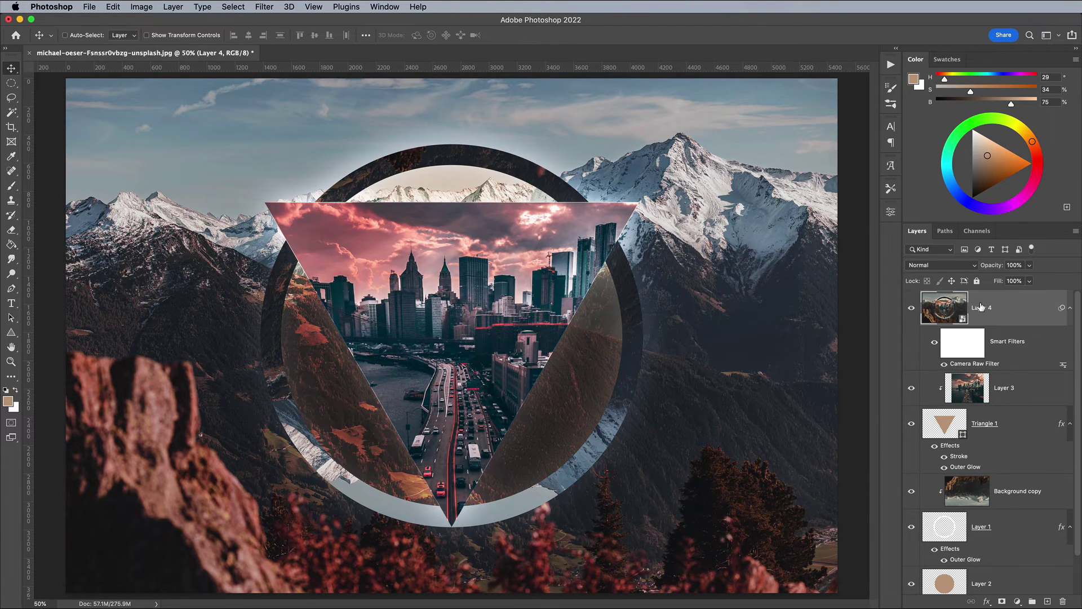
# Step: Paste the creased texture into the collage and rotate it -90° to landscape
pyautogui.press('super+v')
pyautogui.press('super+minus')
pyautogui.press('super+t')
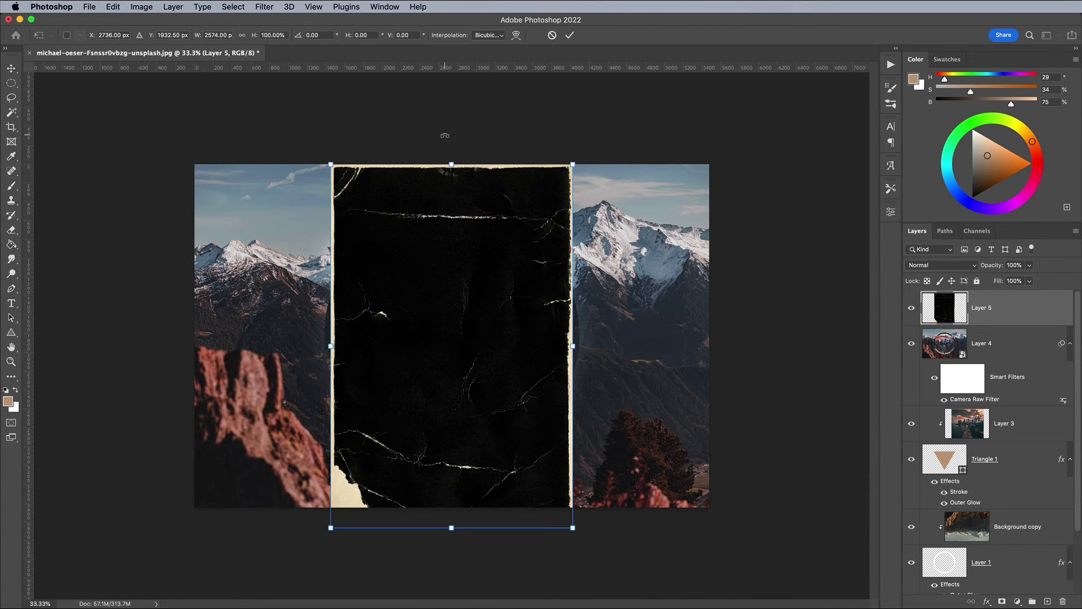
pyautogui.moveTo(566, 161); pyautogui.dragTo(267, 231)
# Step: Flip the texture horizontally and stretch it to fill the whole canvas
pyautogui.rightClick(379, 287)
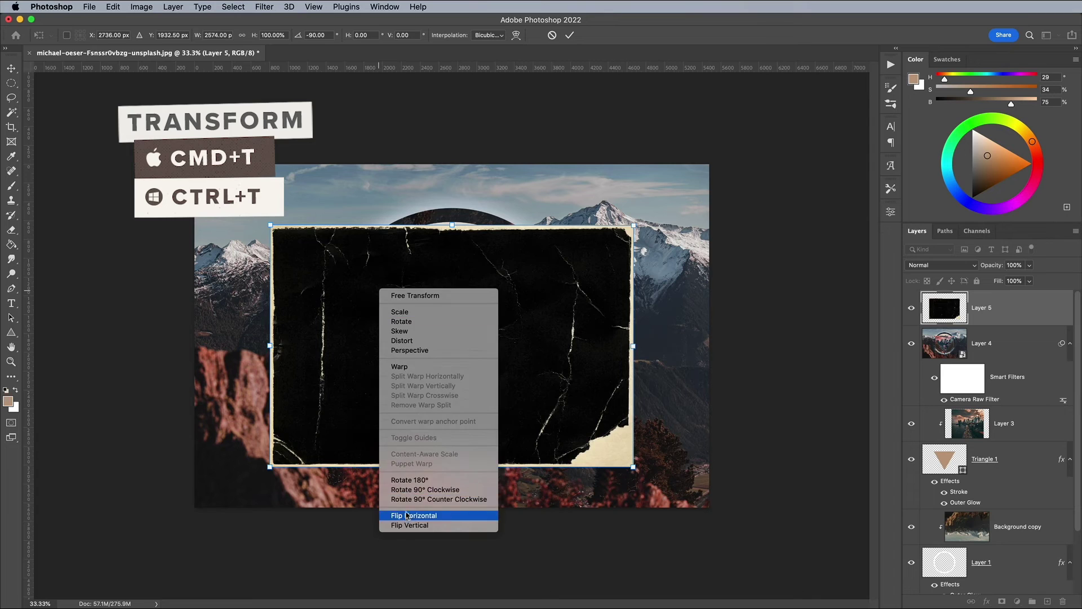
pyautogui.click(406, 508)
pyautogui.moveTo(270, 467); pyautogui.dragTo(194, 527)
pyautogui.moveTo(458, 530); pyautogui.dragTo(458, 507)
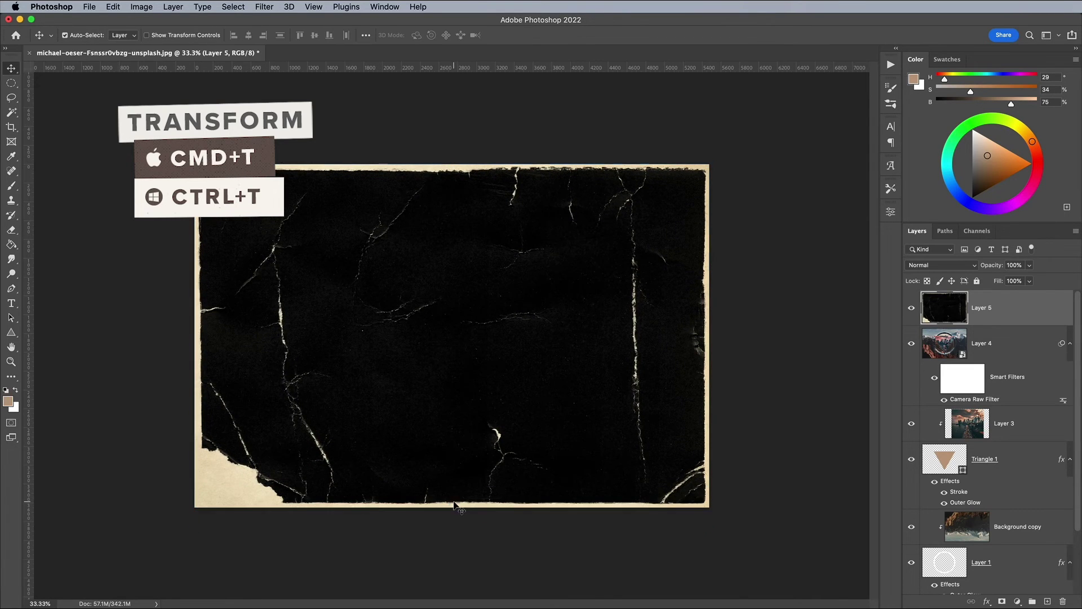
pyautogui.press('Return')
# Step: Set the texture layer, Layer 5, to the Screen blend mode
pyautogui.click(939, 266)
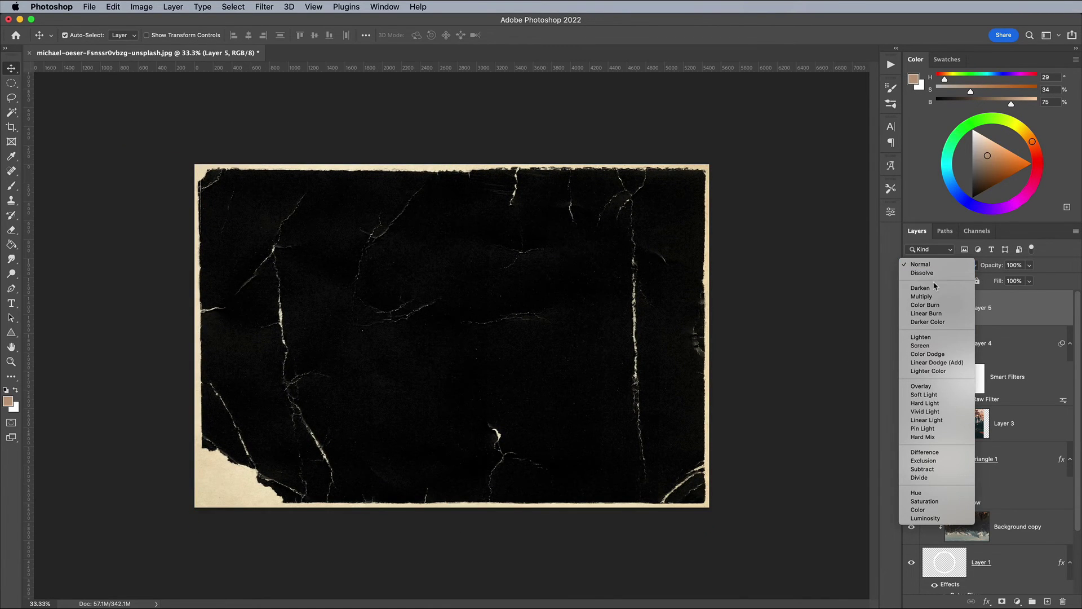
pyautogui.click(926, 346)
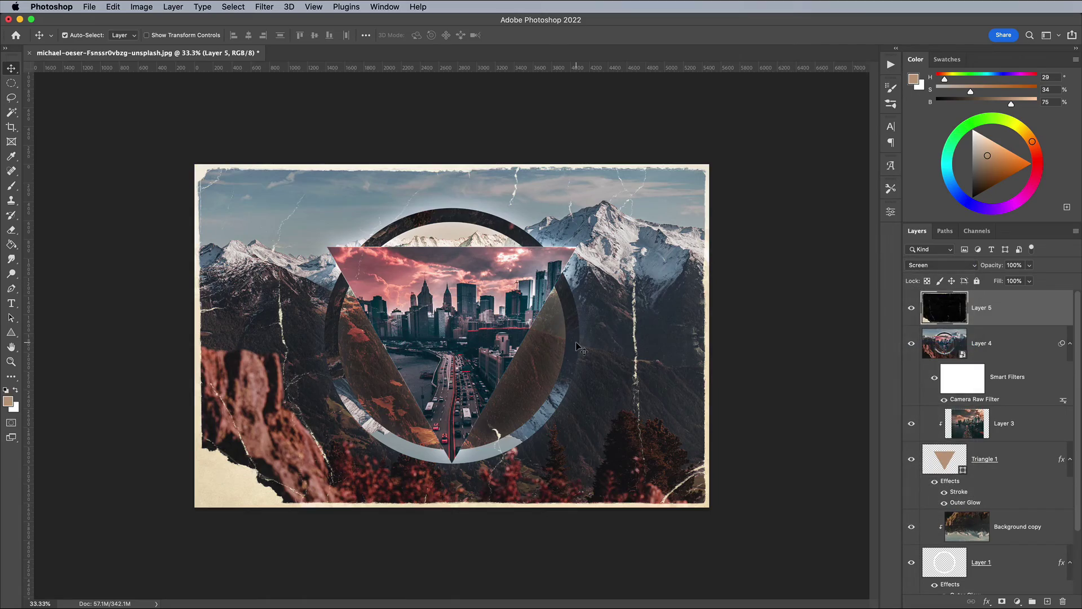
pyautogui.press('super+plus')
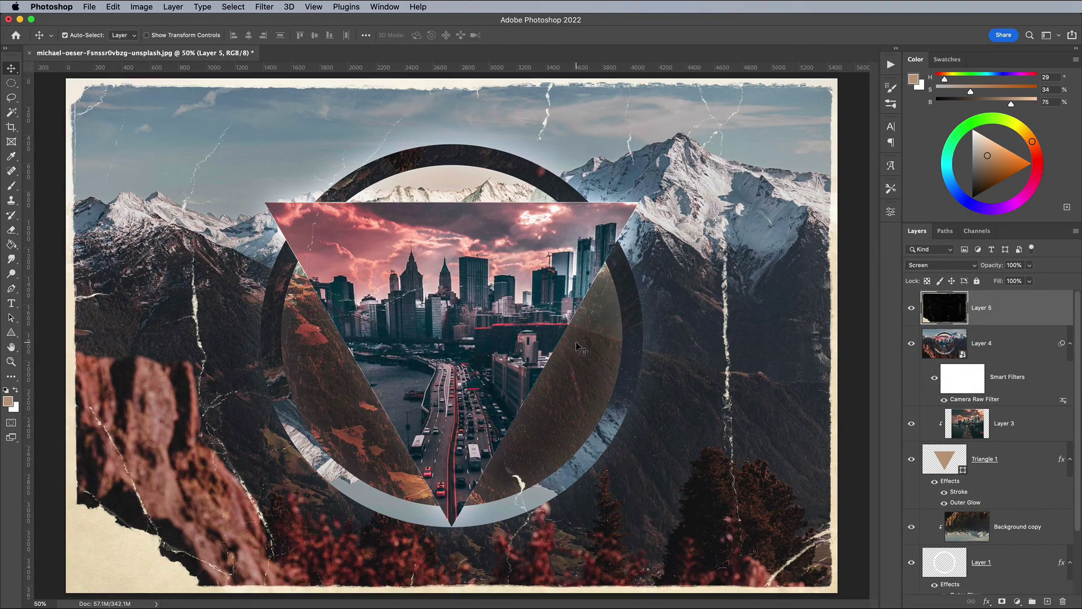